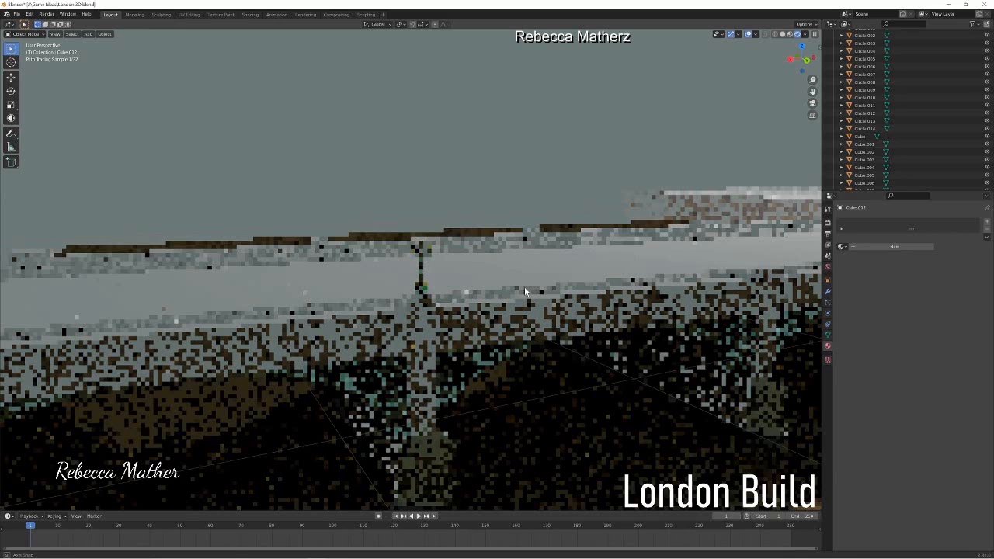
Step: Darken the bridge body's tan base colour, set its specular to 0 and raise its roughness to about 0.7
click(525, 289)
click(944, 312)
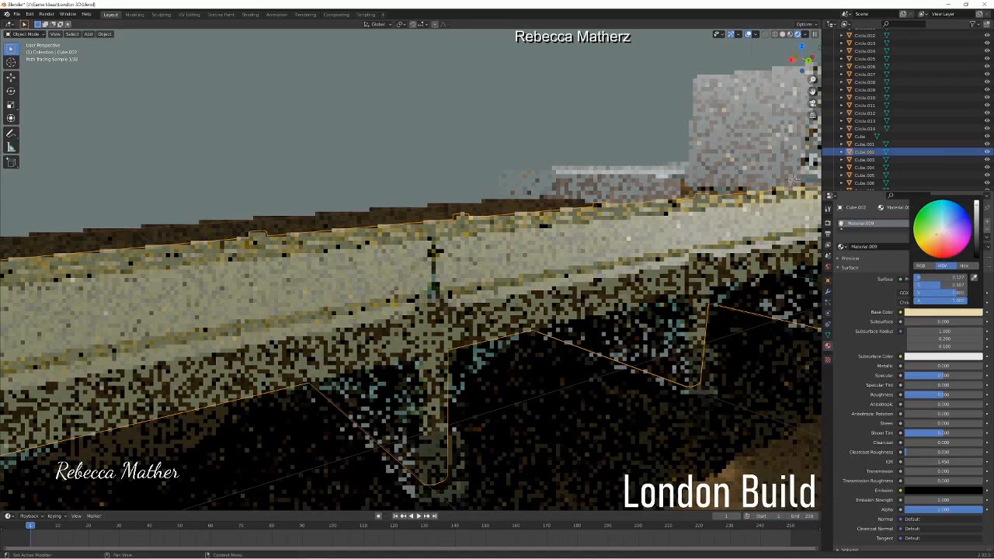
drag(976, 206, 976, 218)
drag(942, 376, 905, 375)
drag(943, 395, 958, 395)
Step: Select the top deck faces of the bridge and create a new material named road in a second material slot
key(Tab)
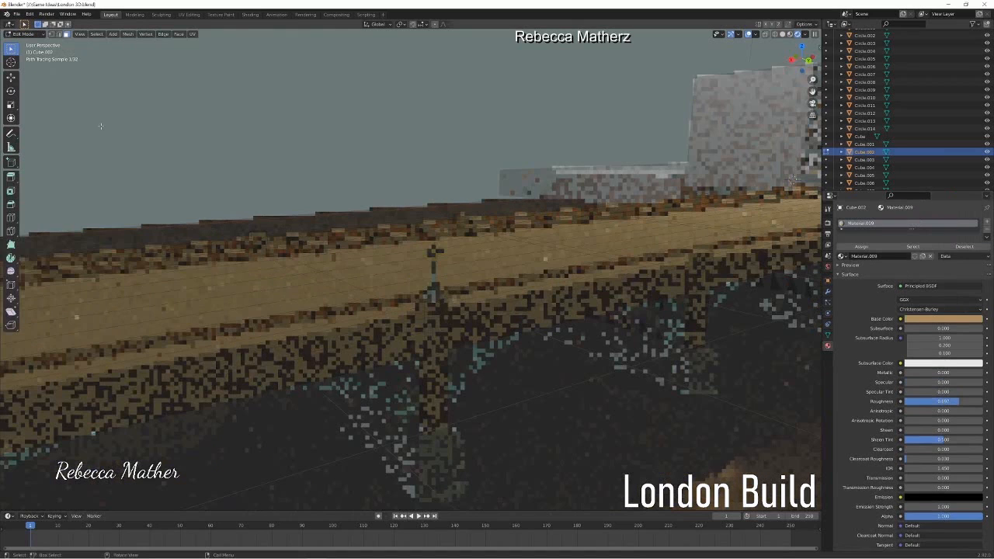
key(z)
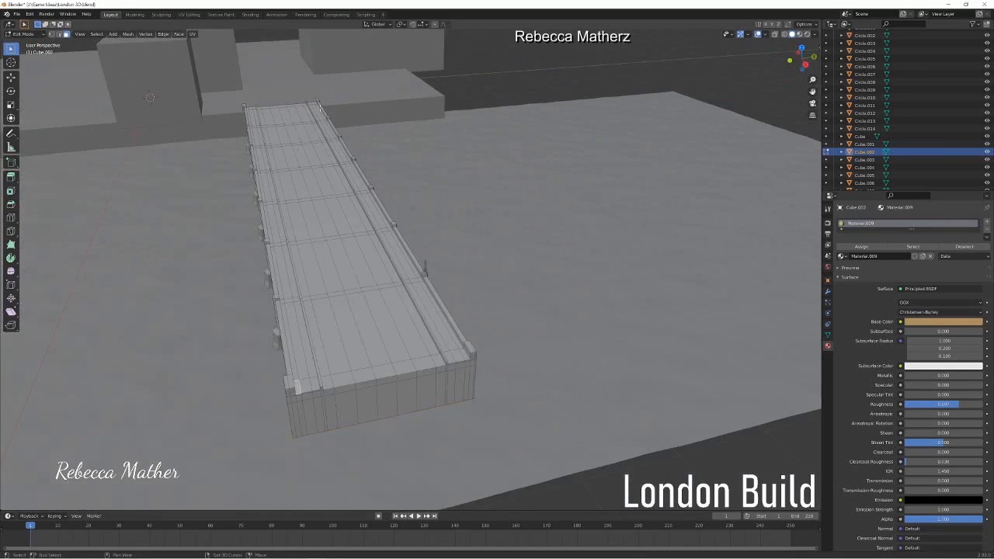
ctrl+click(364, 250)
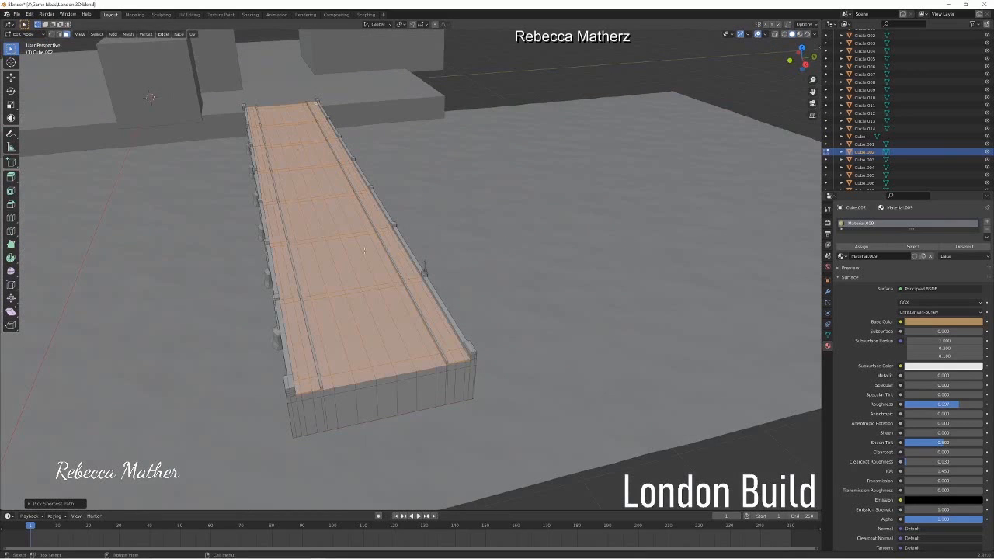
click(987, 223)
click(901, 274)
double_click(860, 232)
text(road)
key(Return)
Step: Give the road material a neutral grey base colour with value 0.216, specular 0 and roughness about 0.63
click(942, 340)
drag(976, 234, 977, 246)
click(805, 35)
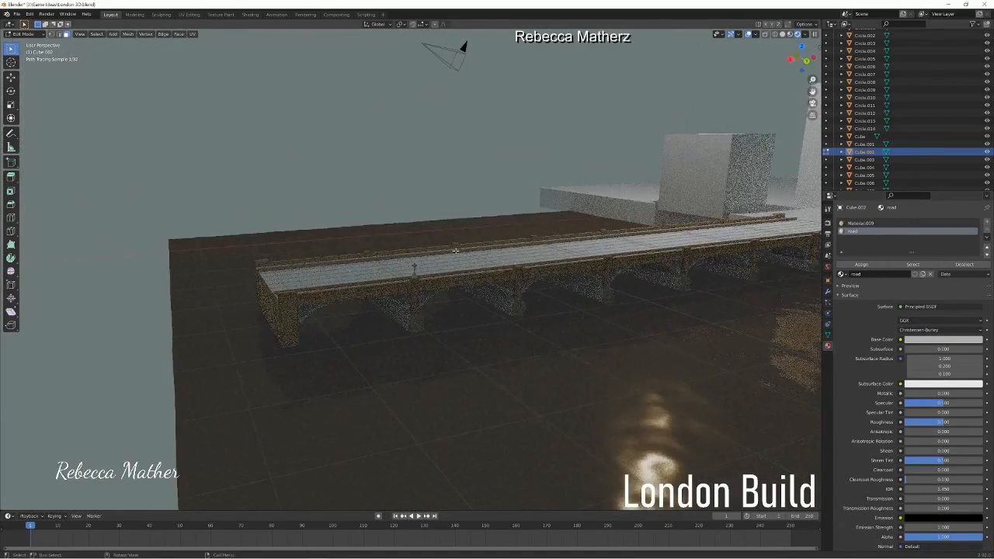
middle_drag(455, 250, 509, 257)
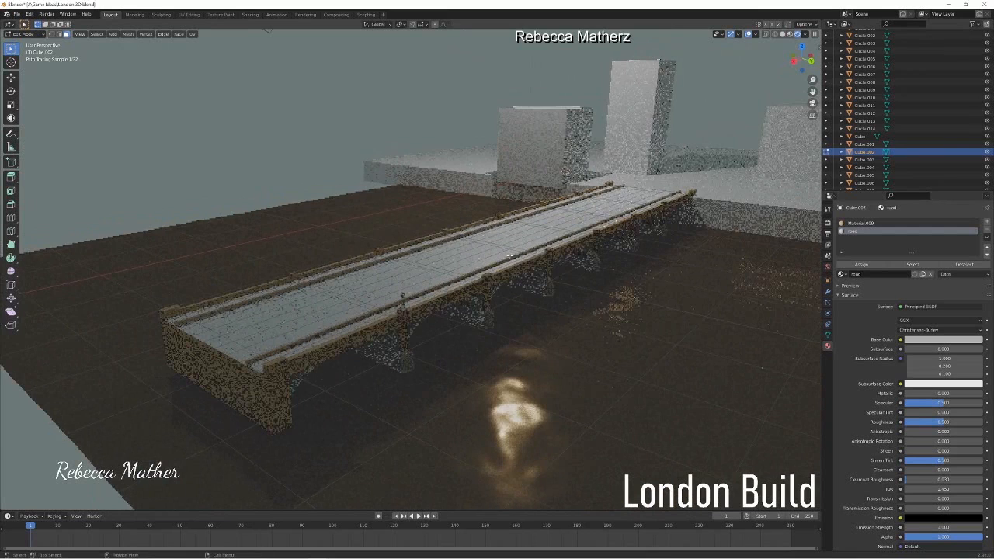
drag(943, 403, 903, 403)
drag(943, 422, 954, 423)
click(943, 339)
drag(977, 242, 978, 260)
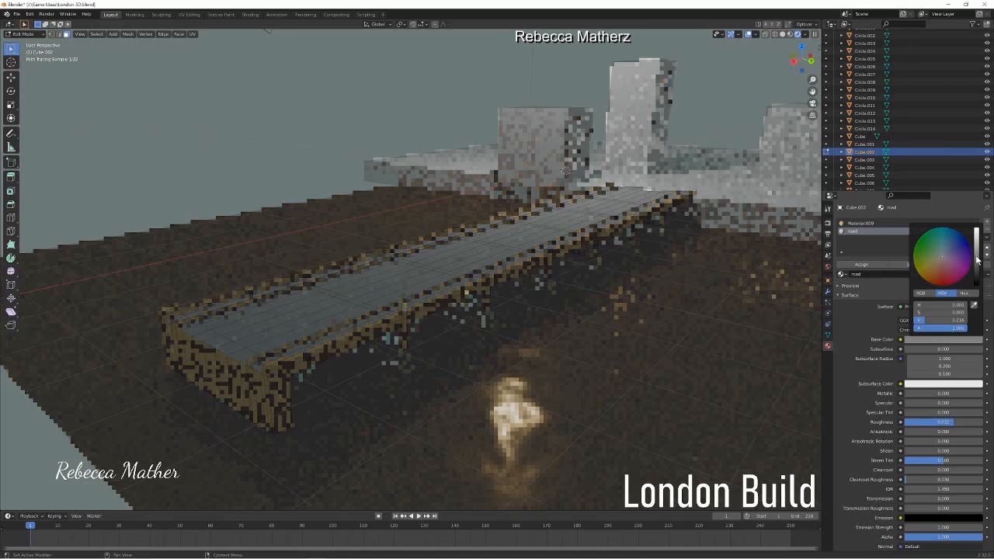
Step: Select the faces of the central carriageway along the full length of the bridge deck
key(Tab)
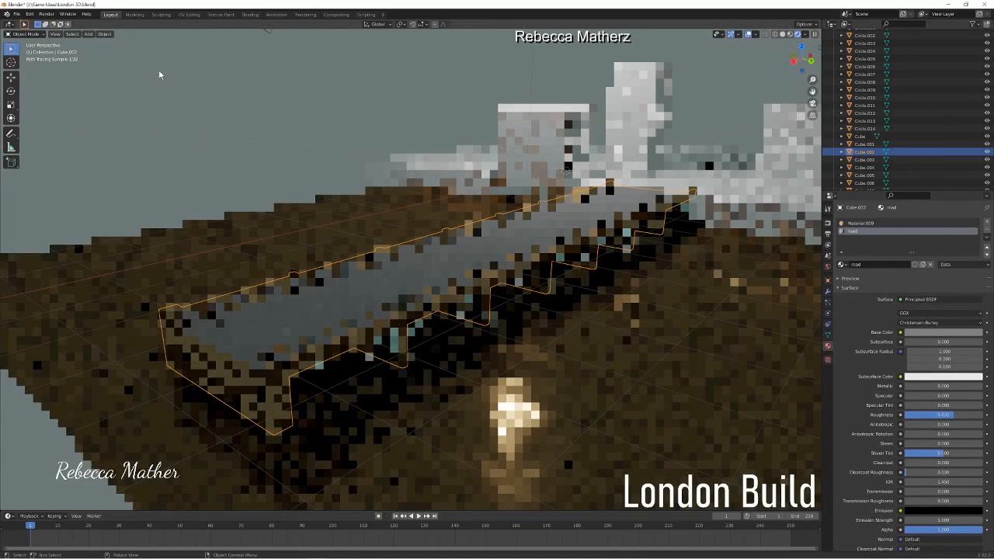
click(783, 34)
key(Tab)
click(187, 326)
ctrl+shift+click(659, 195)
middle_drag(279, 334, 356, 435)
middle_drag(356, 474, 304, 420)
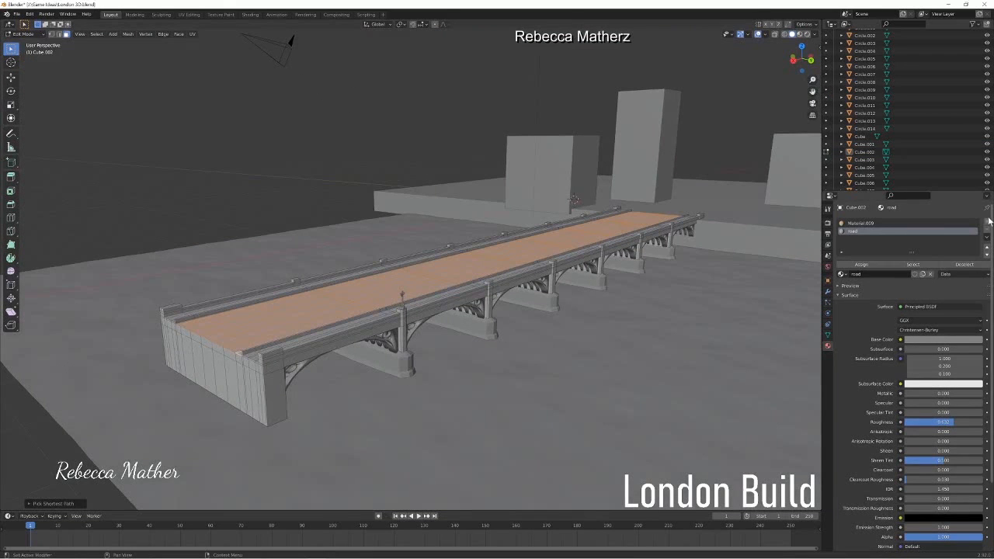
Step: Create a third material with a dark grey base colour and specular 0, assign it to the carriageway faces and preview the rendered bridge
click(987, 222)
click(903, 276)
click(948, 340)
click(977, 269)
drag(913, 406, 863, 405)
click(862, 265)
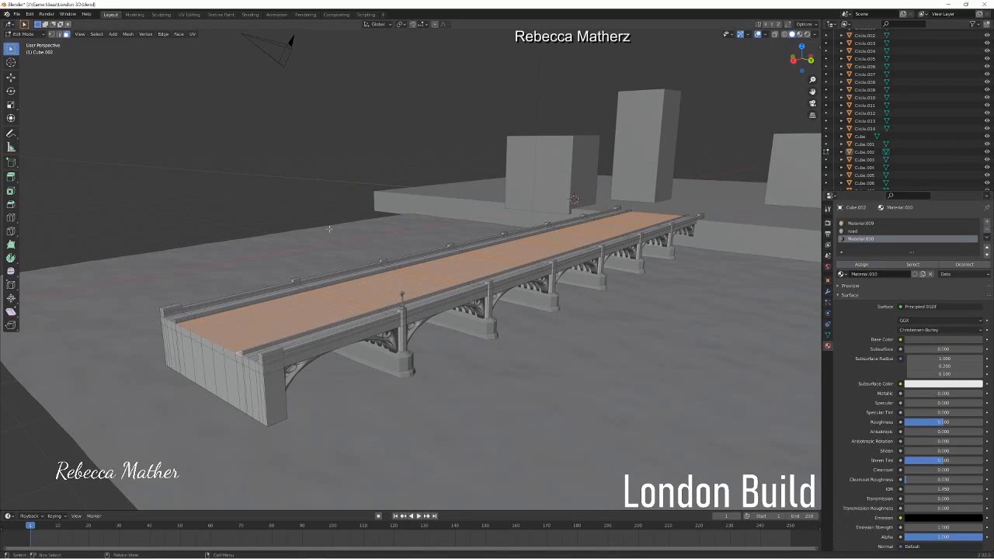
key(Tab)
click(808, 34)
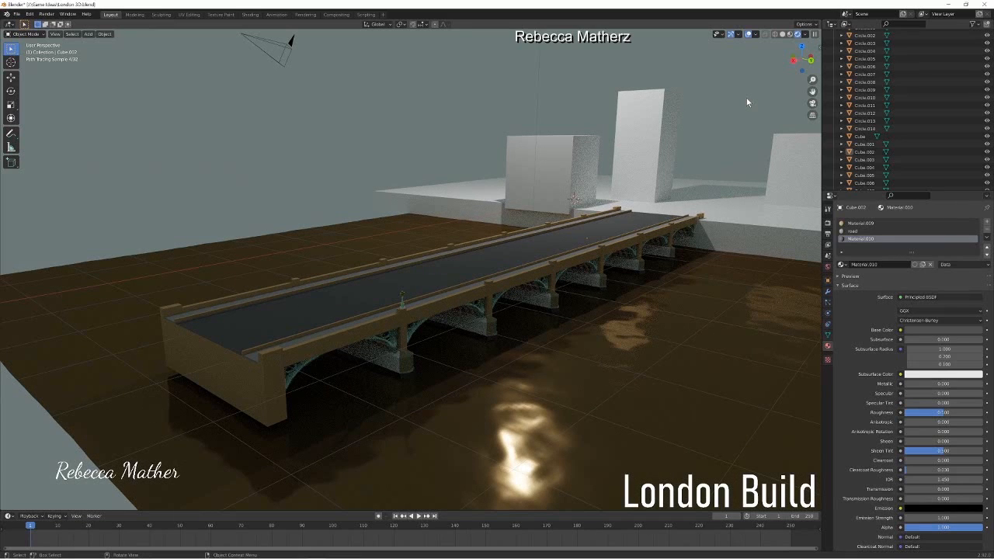
mouse_move(458, 354)
shift+middle_down()
mouse_move(455, 327)
mouse_move(400, 334)
shift+middle_up()
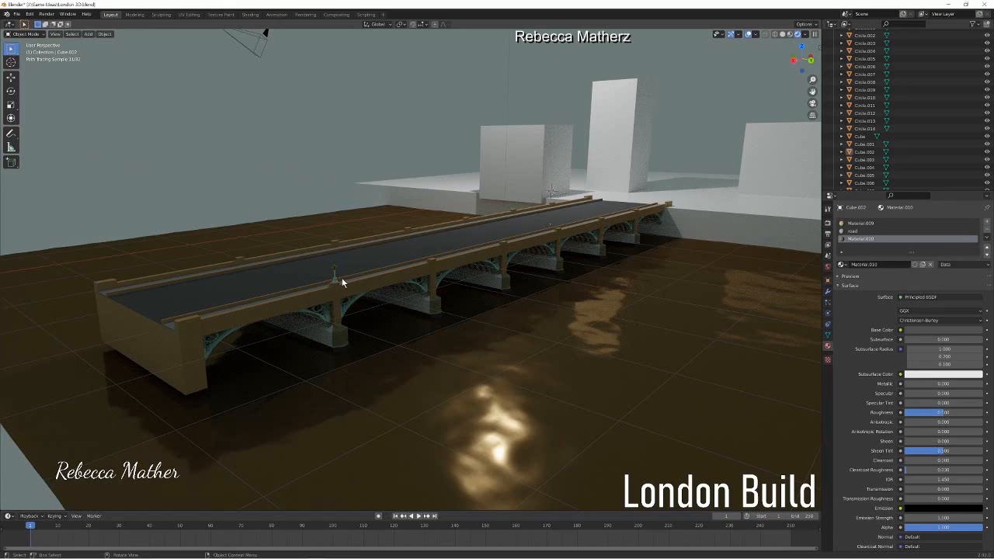
Step: Join all the separate parts of the lamp post on the bridge pier into one object
click(783, 35)
scroll(259, 273, up, 4)
mouse_move(259, 273)
shift+middle_down()
mouse_move(458, 396)
mouse_move(347, 164)
shift+middle_up()
scroll(459, 396, up, 4)
click(388, 271)
shift+click(399, 268)
shift+click(409, 269)
shift+click(398, 302)
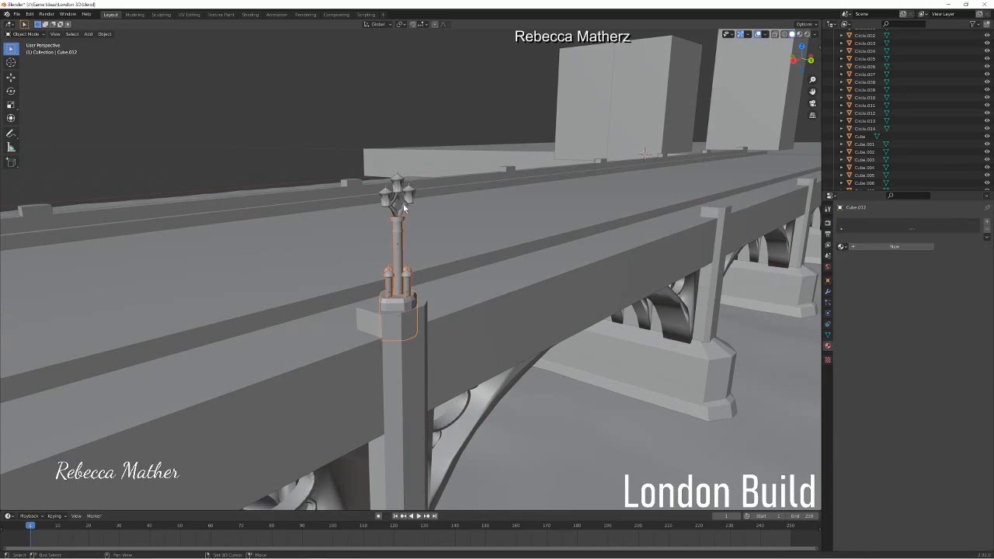
shift+click(403, 204)
shift+click(397, 185)
shift+click(410, 196)
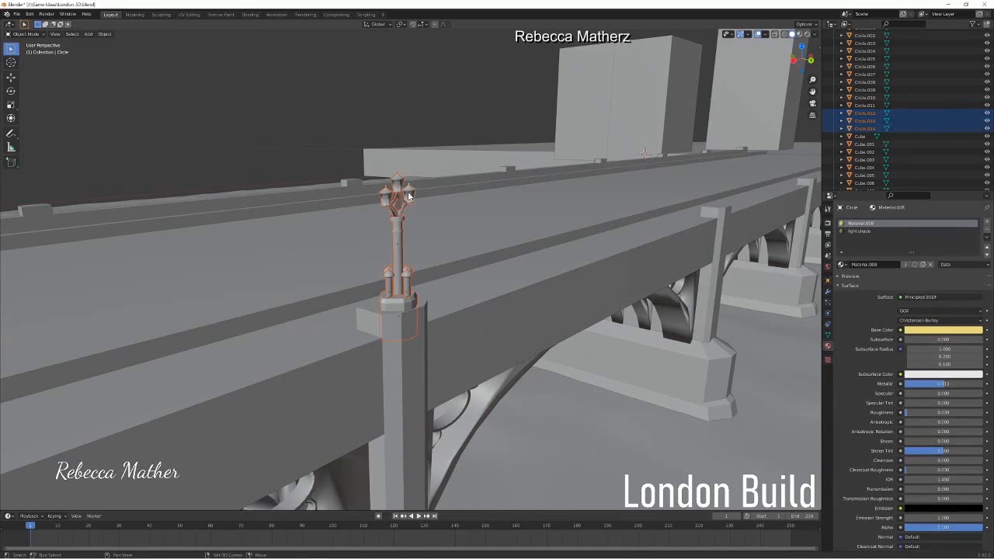
key(ctrl+j)
key(g)
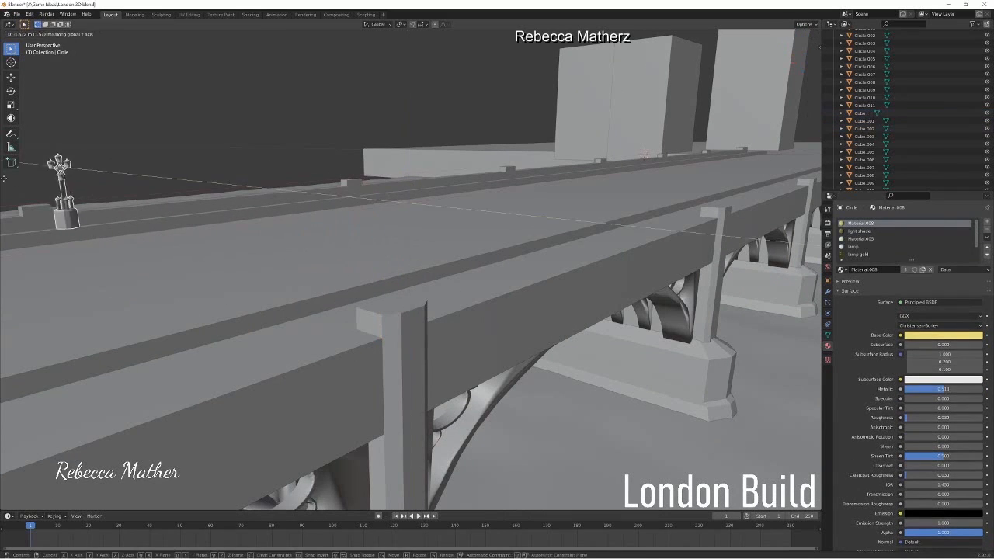
key(Escape)
Step: Duplicate the joined lamp post and rotate the copy about the Z axis
key(shift+d)
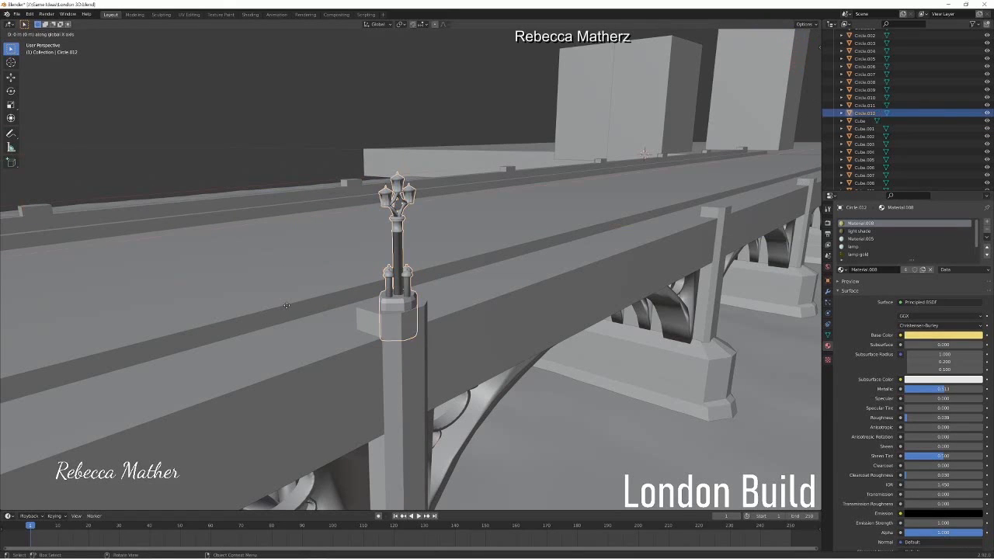
click(272, 282)
key(r)
key(z)
click(334, 238)
middle_drag(334, 239, 390, 318)
Step: Shift the lamp post copy along X and Y to seat it on the opposite parapet's pier
scroll(402, 318, down, 2)
key(g)
key(x)
click(399, 319)
scroll(390, 319, down, 3)
key(g)
key(y)
click(46, 295)
shift+middle_drag(47, 295, 403, 311)
key(g)
key(y)
click(302, 311)
Step: Select both facing lamp posts and duplicate the pair along X onto the next pair of bridge piers
middle_drag(242, 309, 355, 337)
scroll(355, 337, up, 4)
shift+click(604, 200)
scroll(231, 329, down, 3)
middle_drag(147, 320, 504, 320)
key(shift+d)
key(x)
click(180, 350)
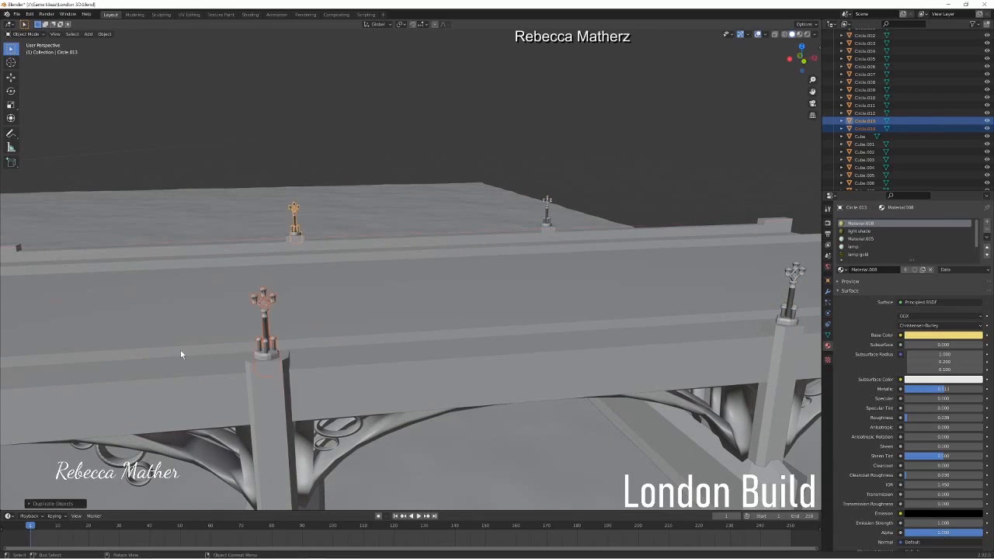
Step: Duplicate the lamp post pair twice more along X, seating each copy on the following pair of piers
middle_drag(181, 350, 446, 340)
key(shift+d)
key(x)
click(170, 342)
shift+middle_drag(170, 342, 408, 326)
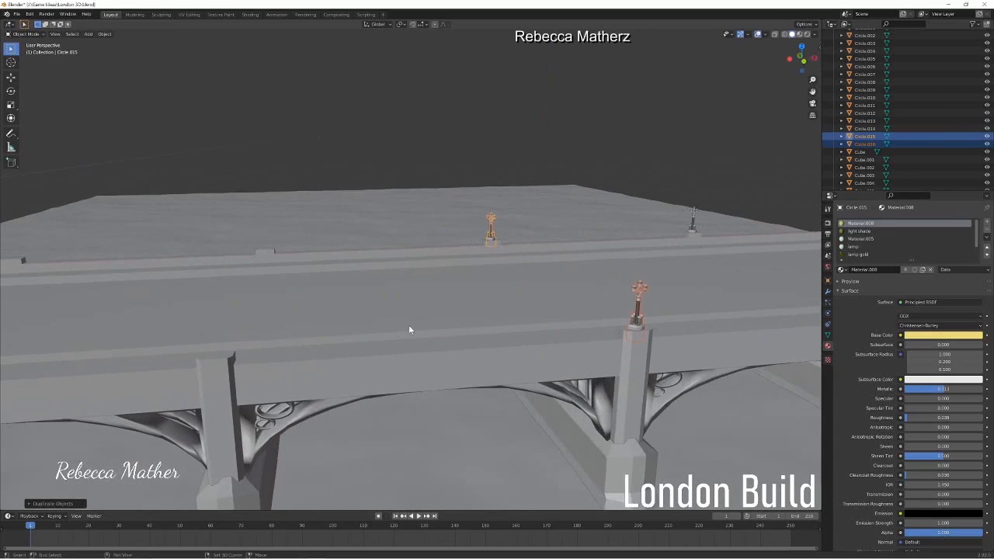
key(shift+d)
key(x)
click(84, 349)
Step: Continue along the bridge with two further X-axis duplicates of the lamp post pair, one for each remaining pair of piers
shift+middle_drag(83, 348, 386, 292)
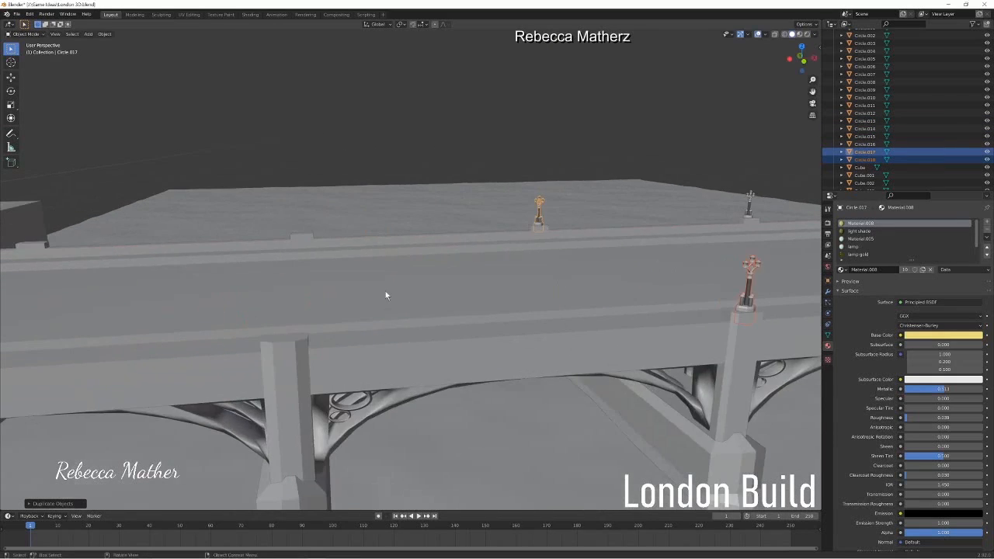
key(shift+d)
key(x)
click(68, 305)
shift+middle_drag(69, 305, 308, 315)
key(shift+d)
key(x)
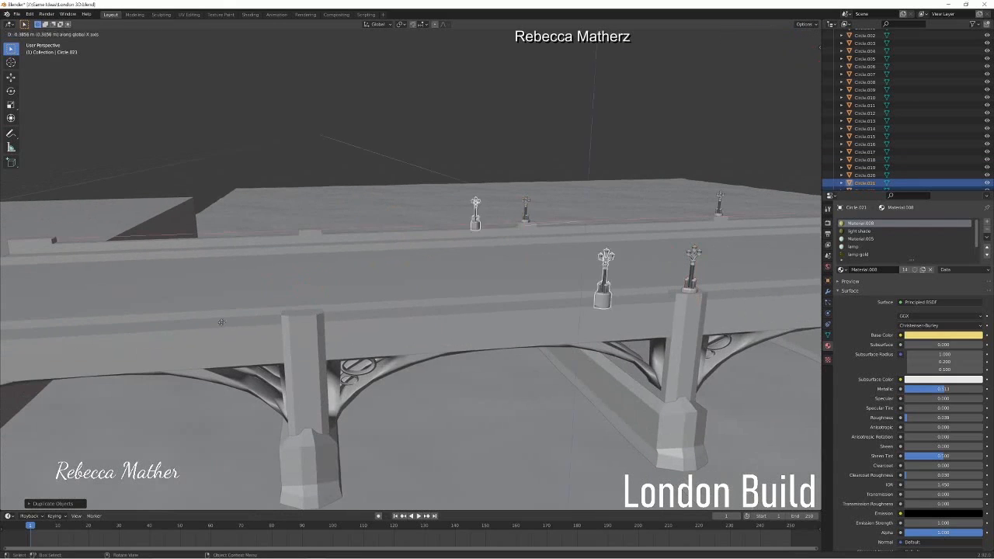
click(18, 328)
Step: Duplicate the last lamp post pair along X onto the parapet ends where the bridge meets the riverbank
shift+middle_drag(19, 328, 197, 338)
key(shift+d)
key(x)
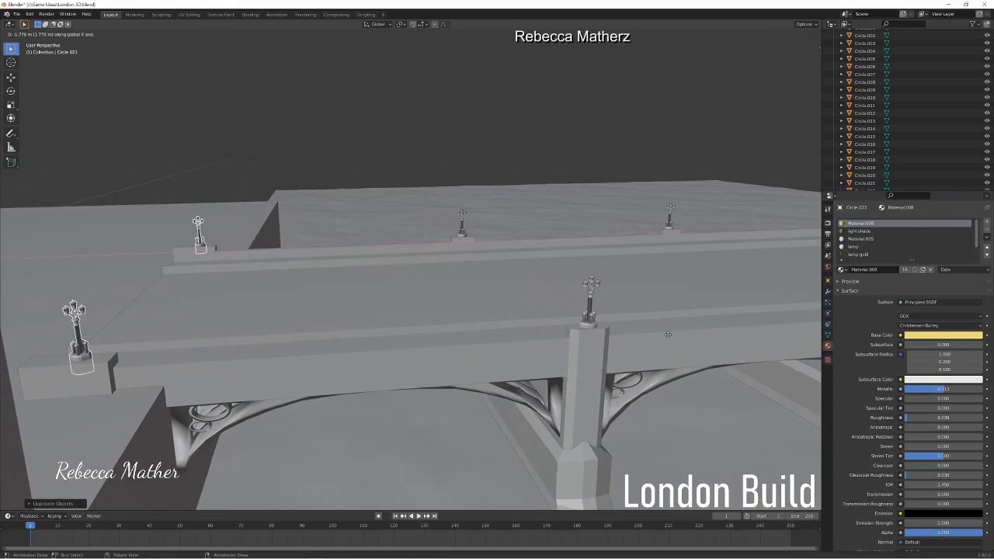
click(70, 323)
Step: Check the bridge in rendered shading from parapet height and from water level beneath the arches
mouse_move(292, 322)
middle_down()
mouse_move(464, 244)
mouse_move(621, 227)
mouse_move(604, 228)
mouse_move(762, 187)
mouse_move(390, 277)
mouse_move(452, 223)
mouse_move(327, 255)
middle_up()
click(808, 35)
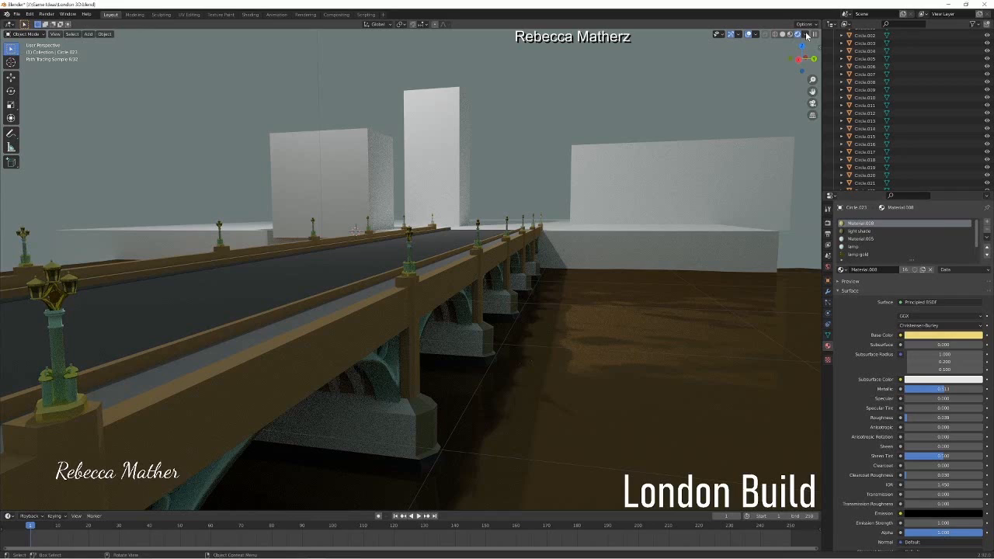
click(783, 34)
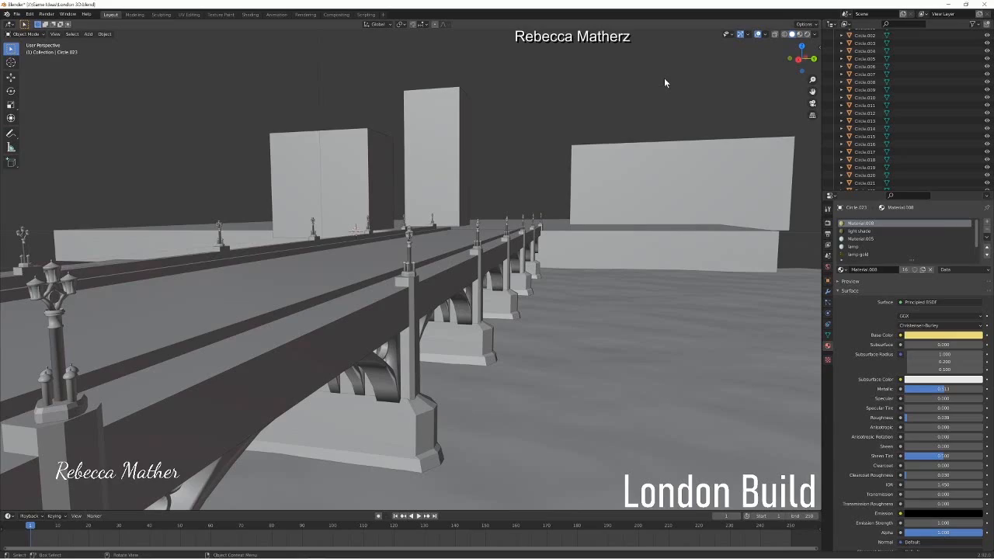
middle_drag(462, 418, 462, 408)
middle_drag(548, 281, 549, 290)
click(807, 35)
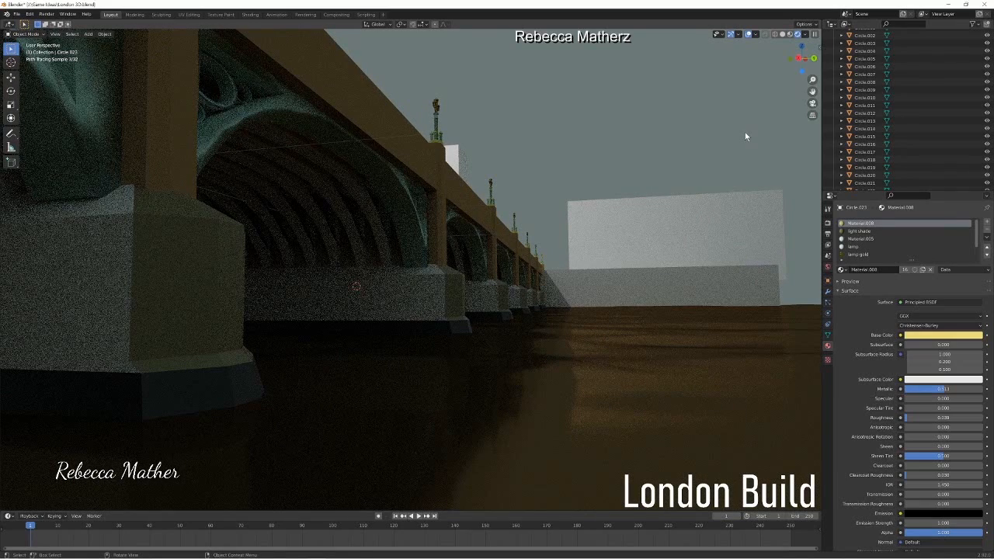
click(783, 35)
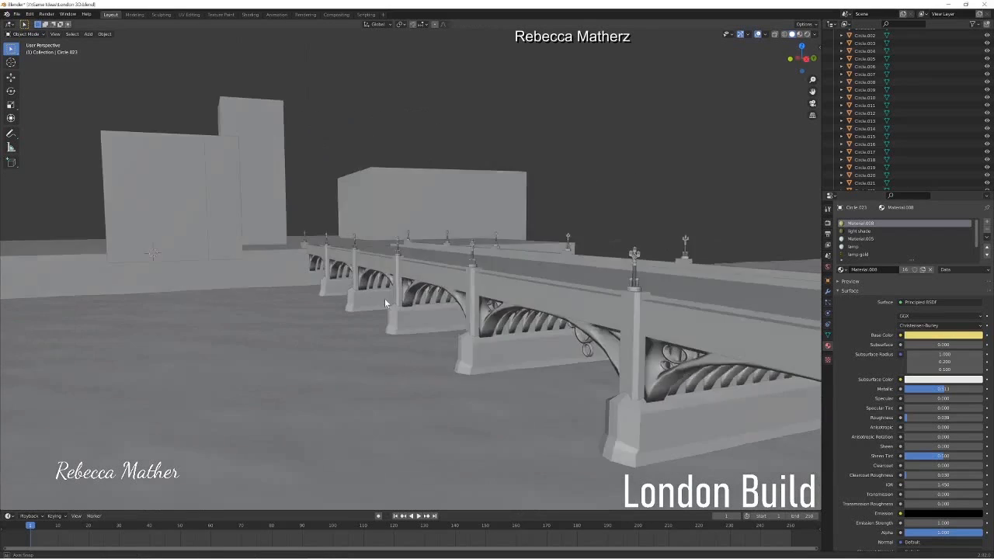
Step: Move the loose ring ornaments floating under the arch into the spandrel beside the pier
scroll(385, 299, up, 4)
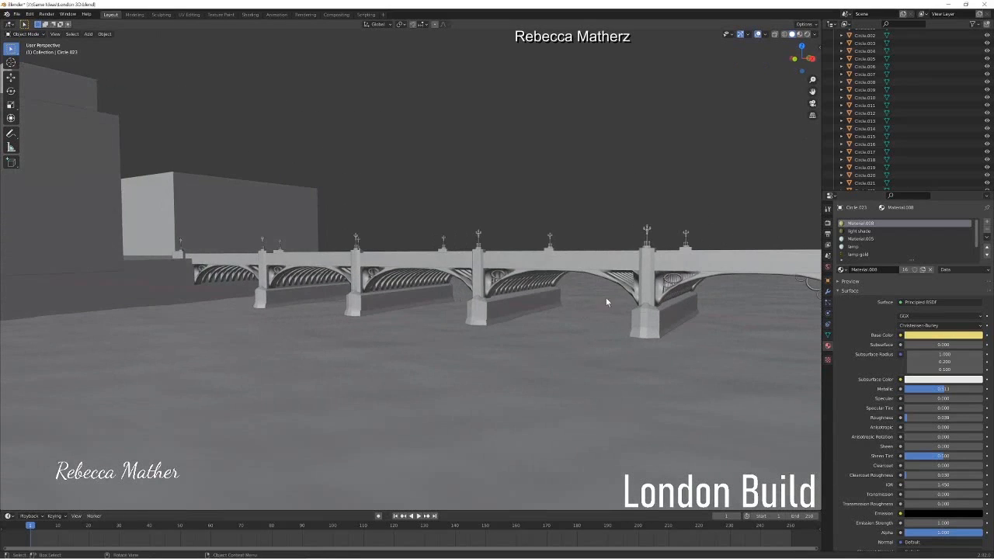
scroll(606, 302, up, 6)
click(411, 255)
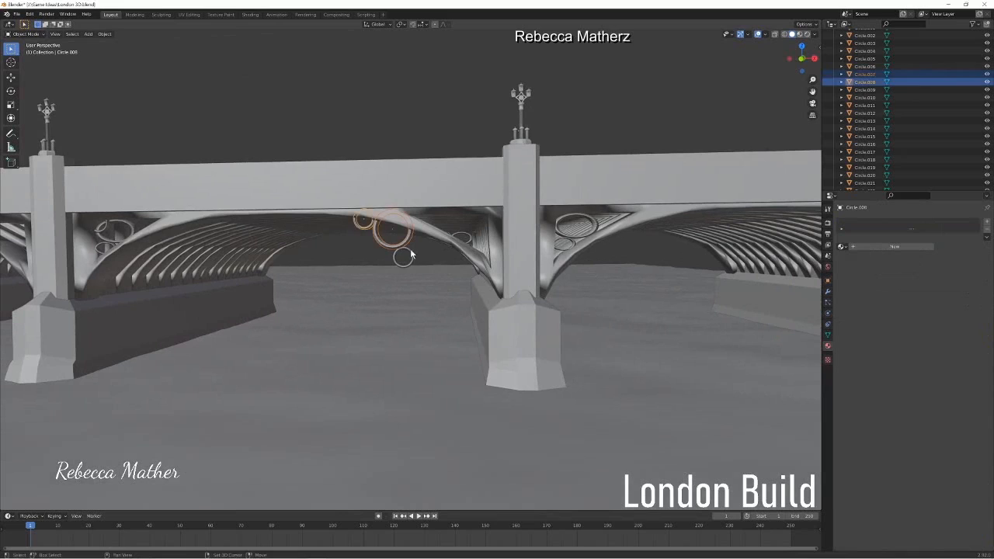
shift+click(410, 255)
key(g)
click(485, 260)
middle_drag(486, 260, 502, 280)
scroll(490, 270, down, 6)
key(alt+a)
Step: Scale the riverbank block down along Y to bring its side edge in line with the bridge's outer side
shift+middle_drag(473, 211, 407, 247)
scroll(339, 322, up, 3)
scroll(251, 330, down, 5)
scroll(544, 334, up, 5)
shift+middle_drag(581, 188, 660, 153)
scroll(518, 413, up, 1)
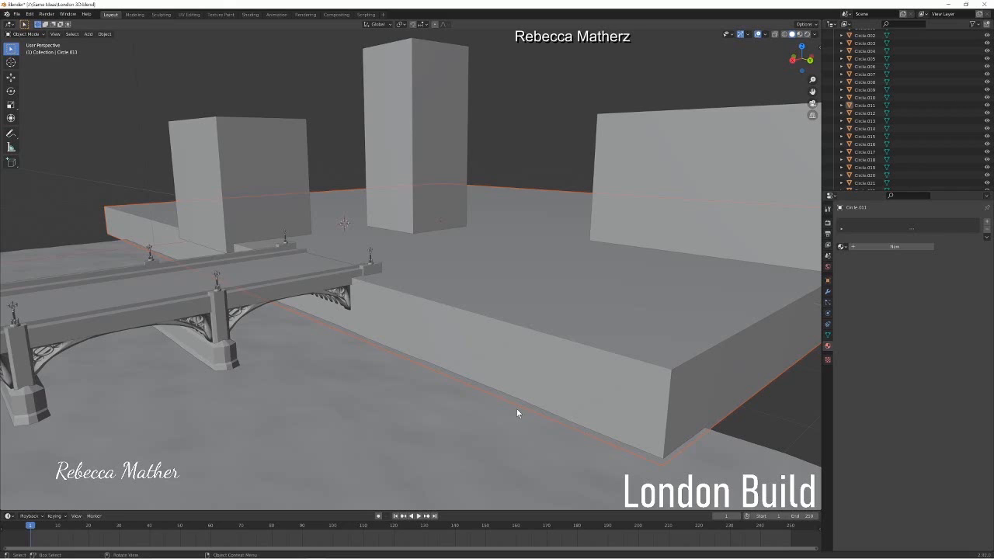
middle_drag(461, 246, 442, 257)
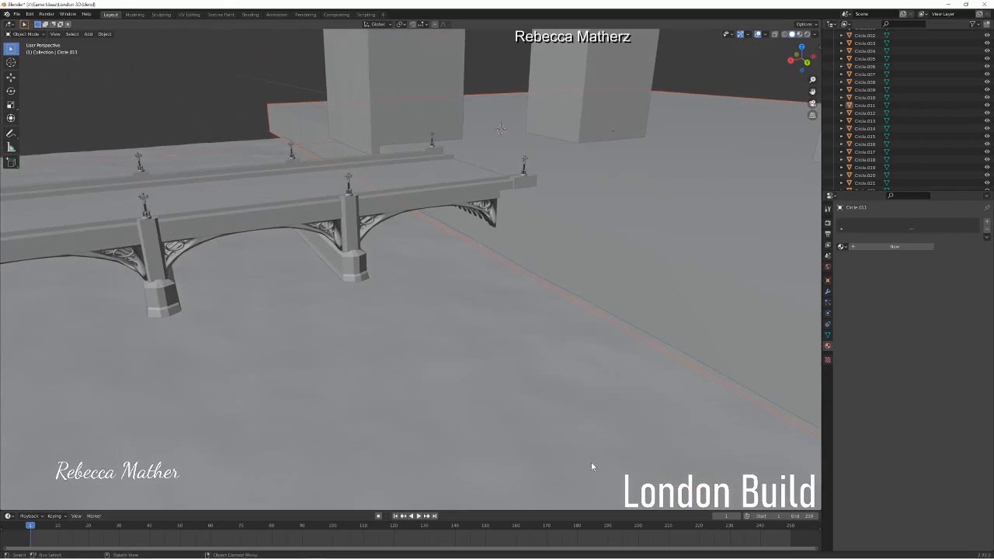
scroll(477, 155, down, 10)
scroll(406, 308, up, 12)
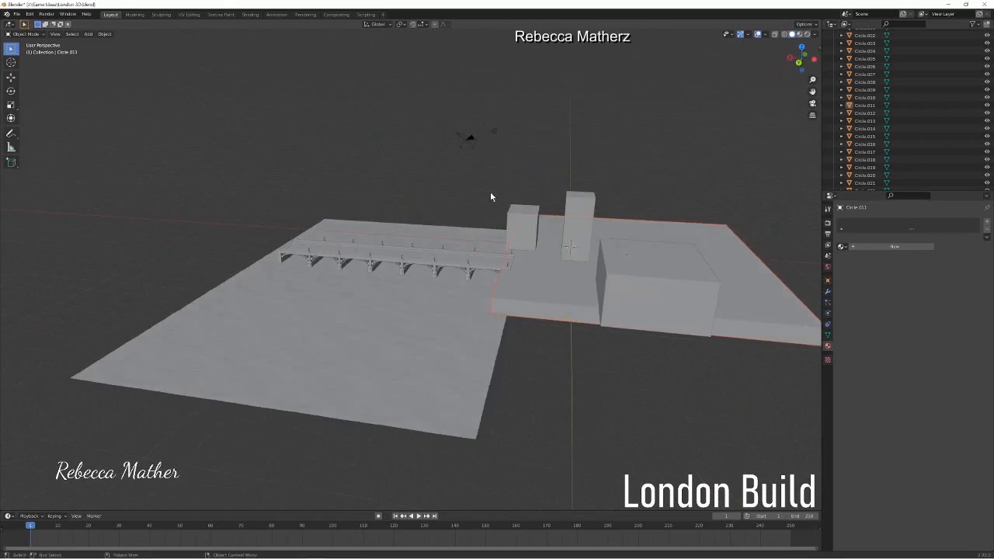
middle_drag(329, 240, 393, 349)
click(393, 349)
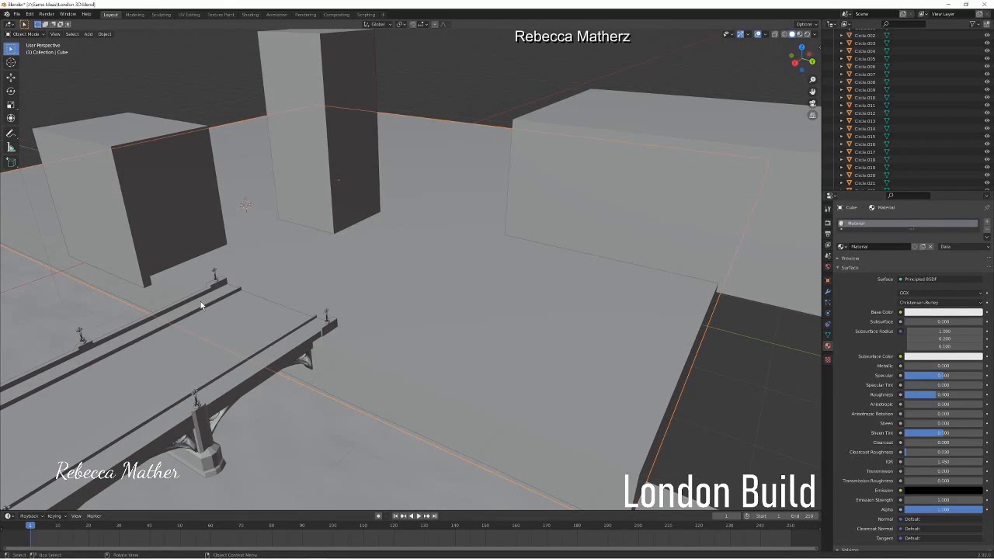
middle_drag(201, 301, 356, 259)
key(s)
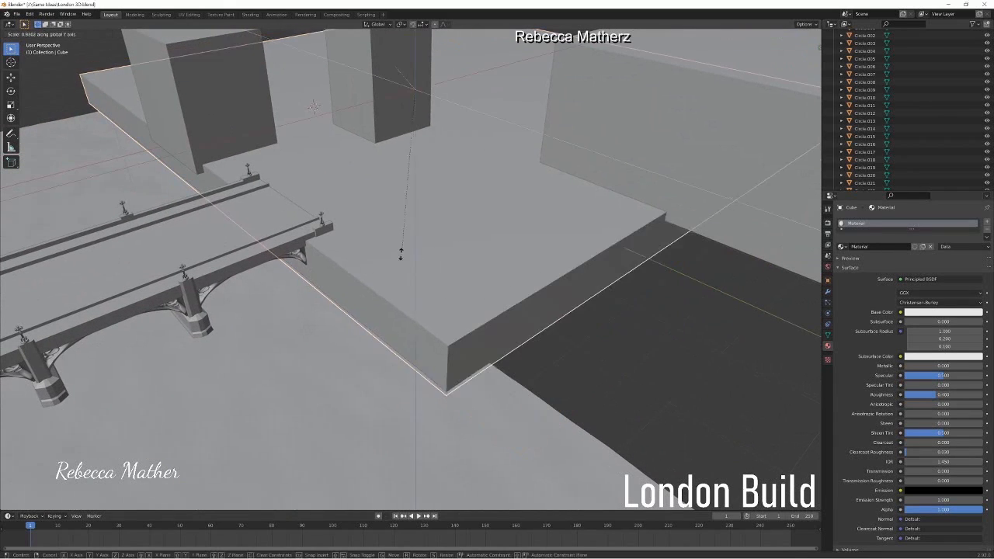
click(377, 194)
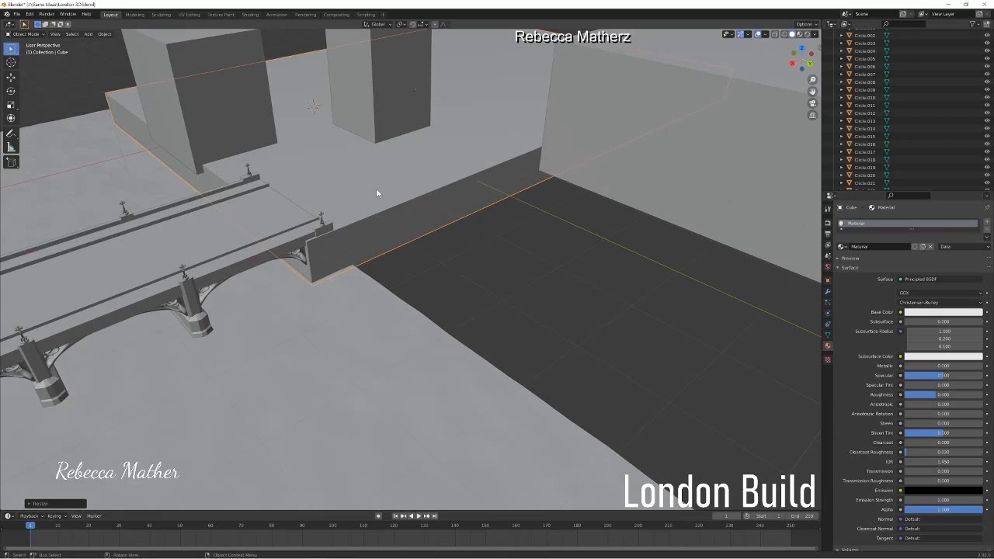
Step: Open the riverbank block for mesh editing and try a vertical loop cut through it near the bridge end
click(36, 34)
click(39, 53)
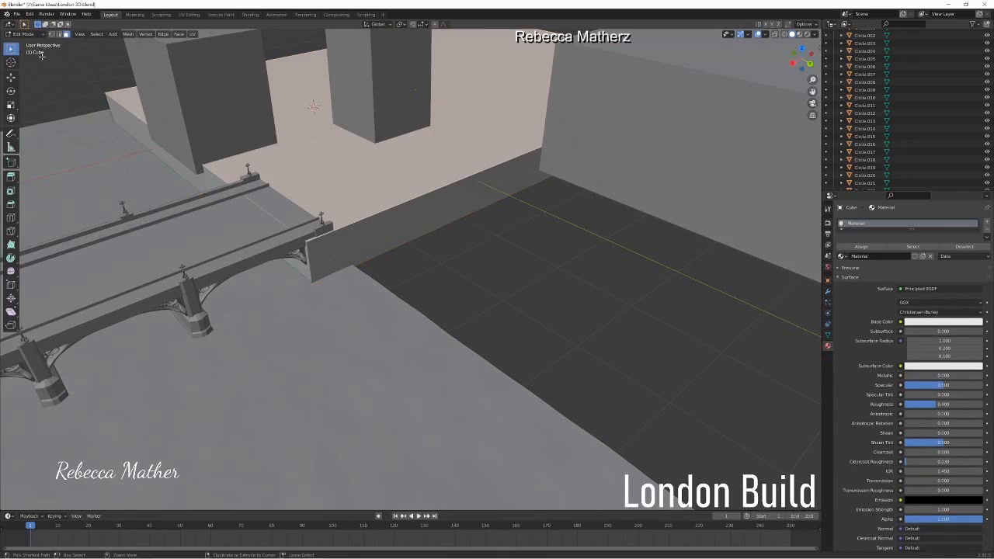
key(ctrl+r)
click(358, 224)
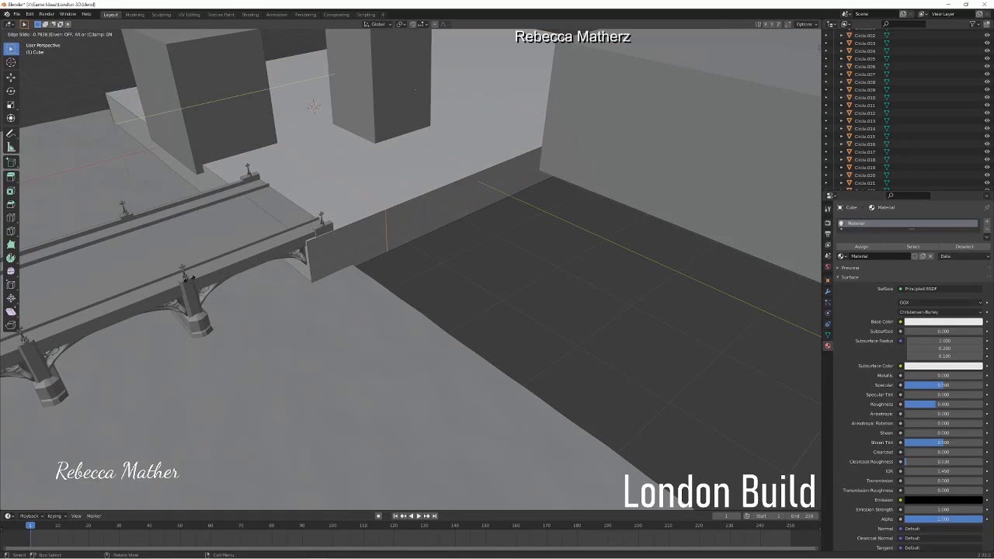
click(190, 277)
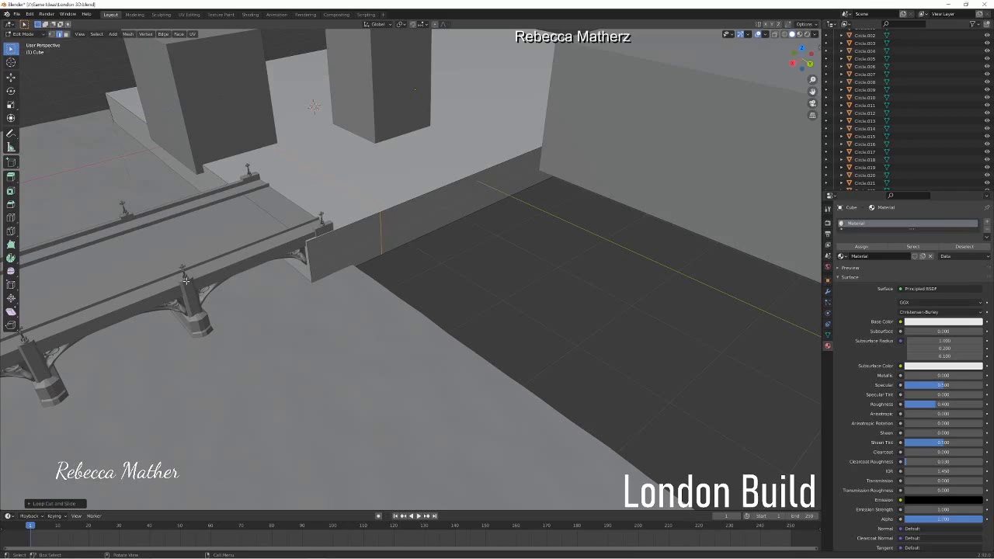
Step: Move the whole riverbank mesh slightly back along X from the end of the bridge
key(a)
key(g)
key(x)
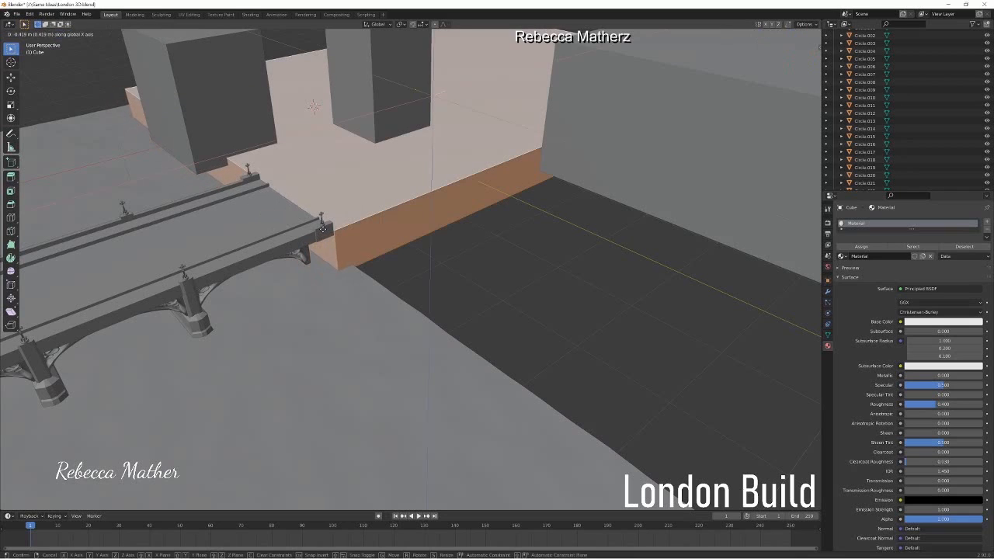
click(329, 250)
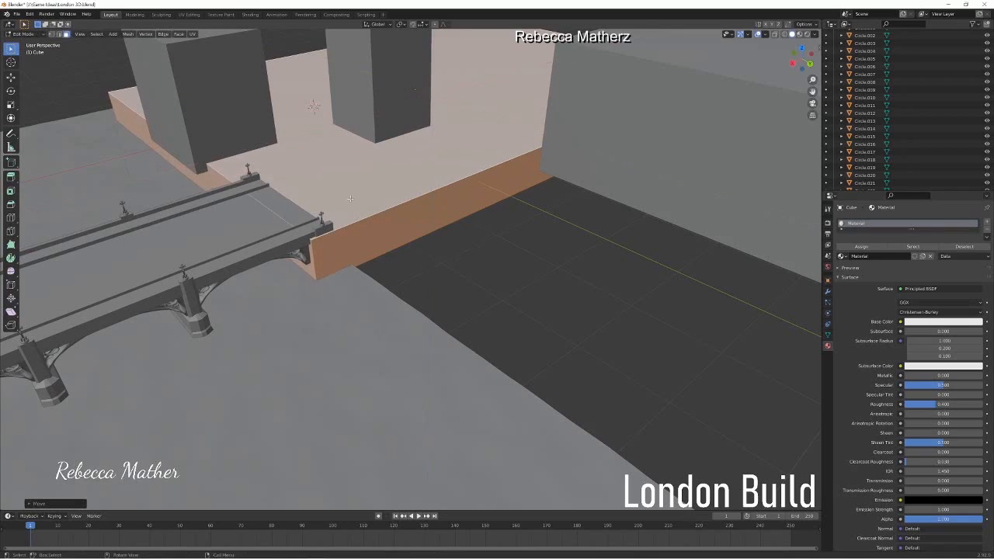
Step: Add a vertical loop cut across the riverbank block near the bridge and select the short side face it creates
key(ctrl+r)
click(350, 198)
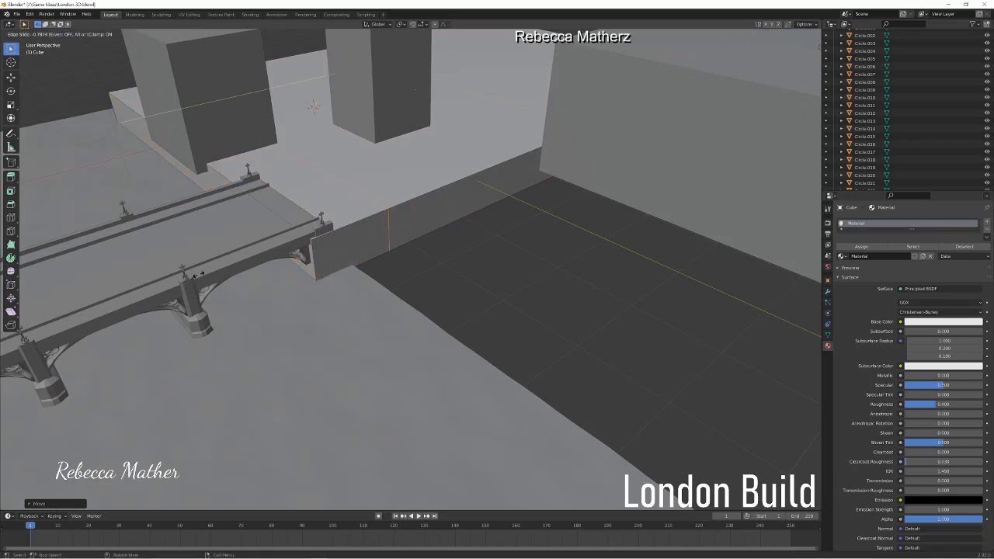
click(197, 275)
key(3)
click(352, 253)
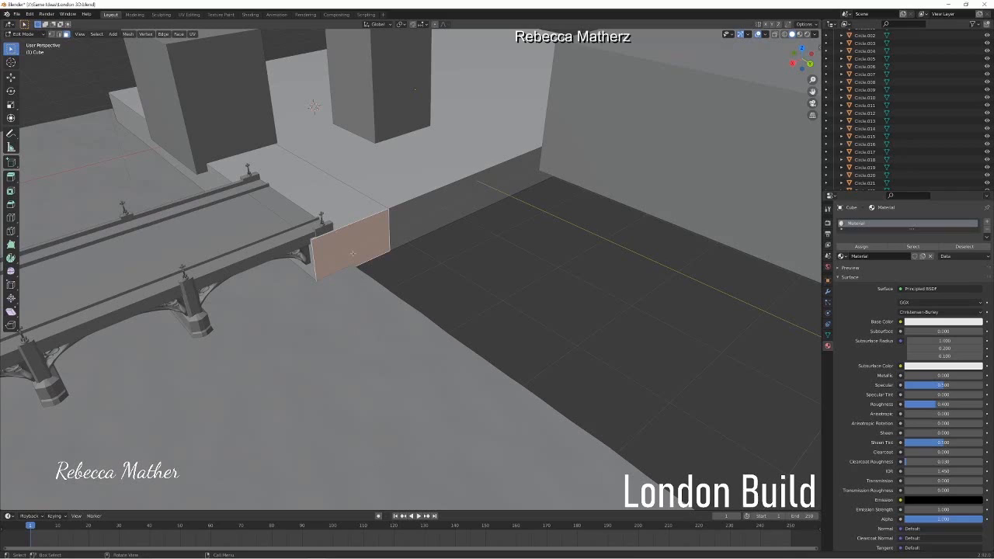
Step: Add two horizontal loop cuts around the riverbank block, dividing its height into three bands
key(ctrl+r)
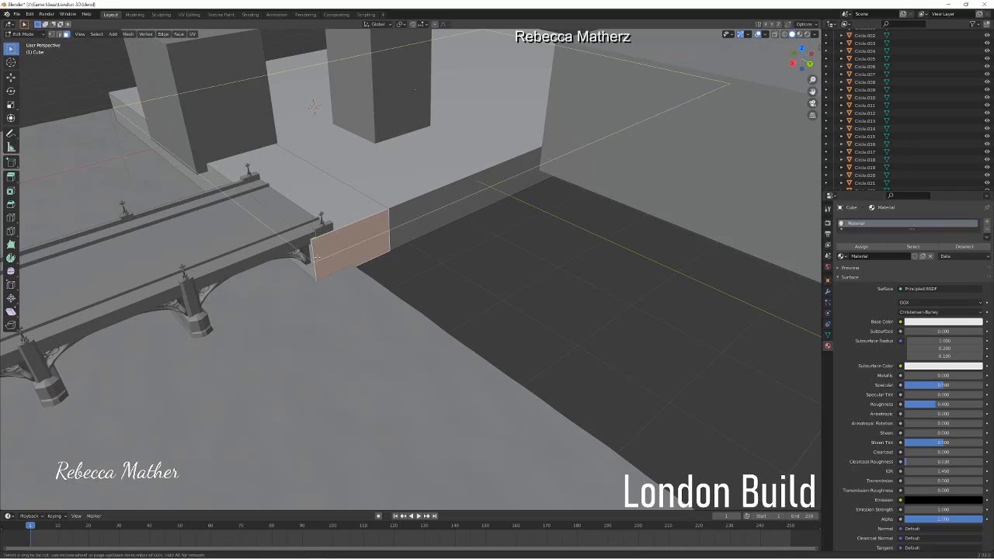
scroll(316, 257, up, 1)
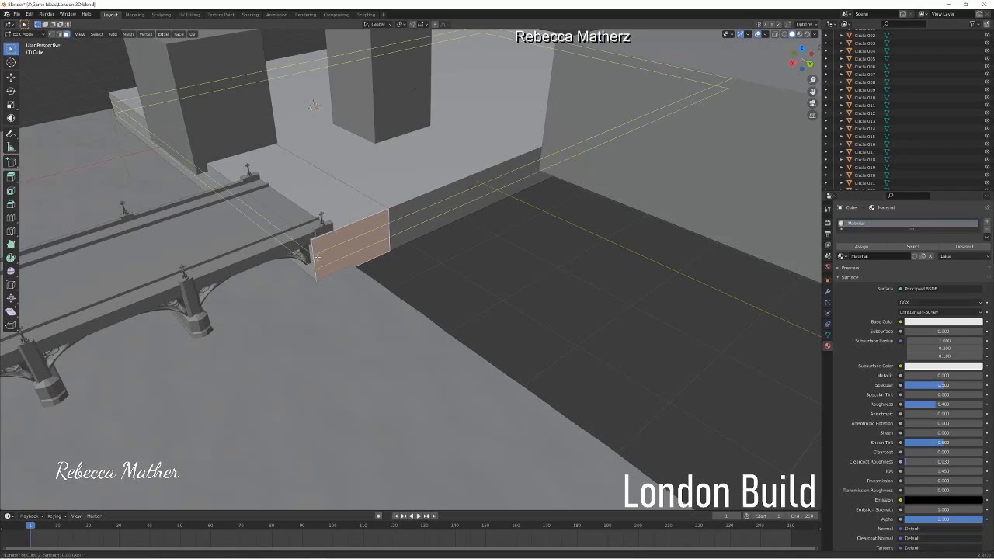
click(316, 257)
click(316, 257)
Step: Try extruding the two lower side faces of the short section outward by about 0.58 m, and undo it
click(67, 34)
click(362, 256)
shift+click(365, 243)
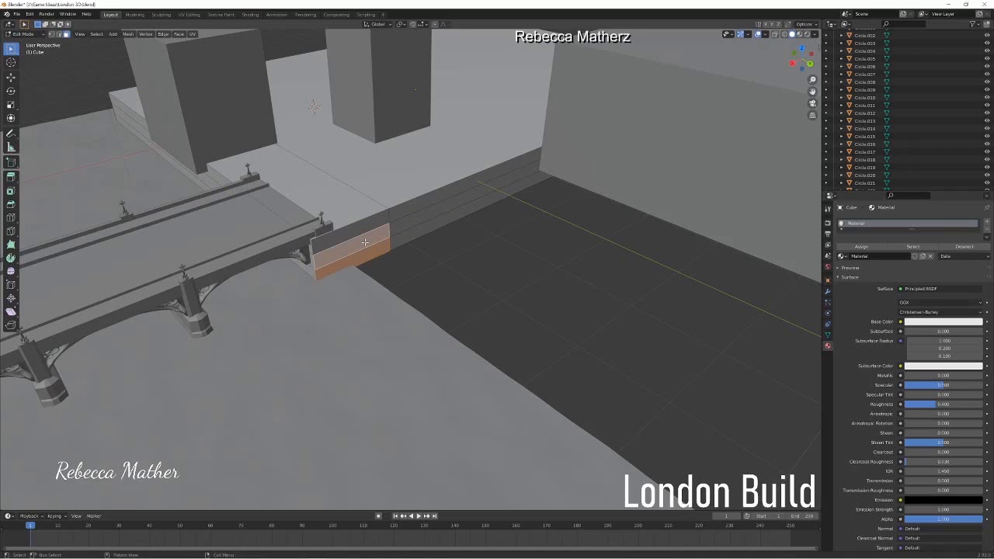
key(e)
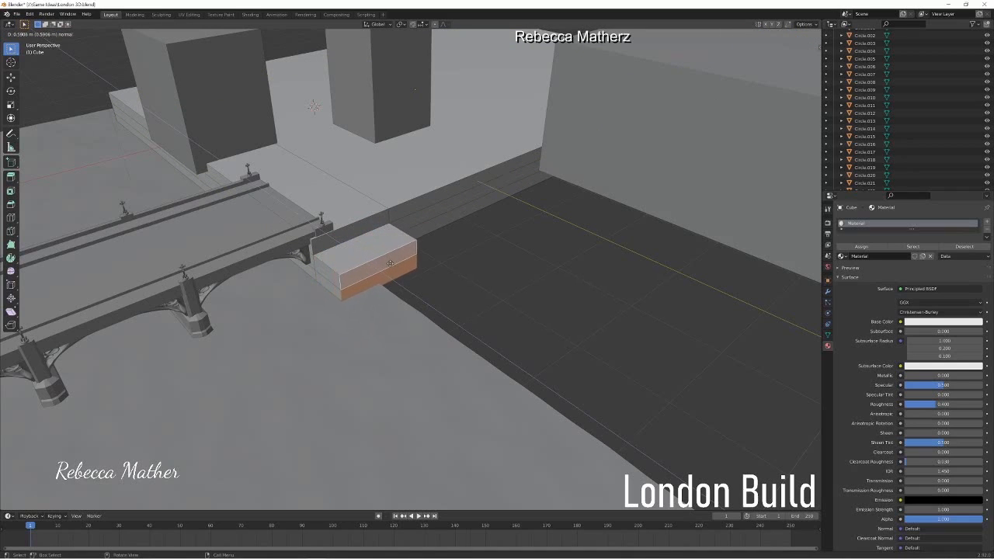
click(390, 264)
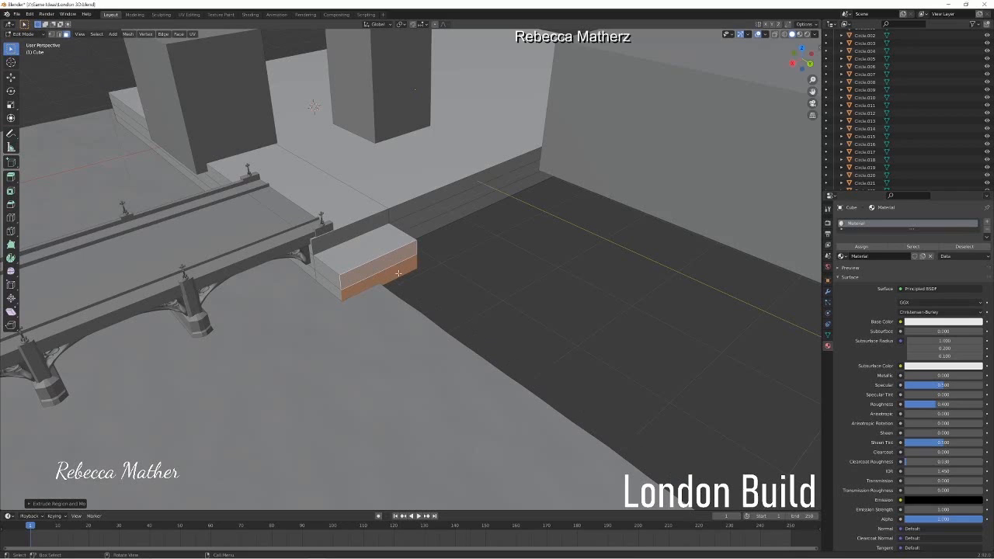
key(ctrl+z)
key(ctrl+z)
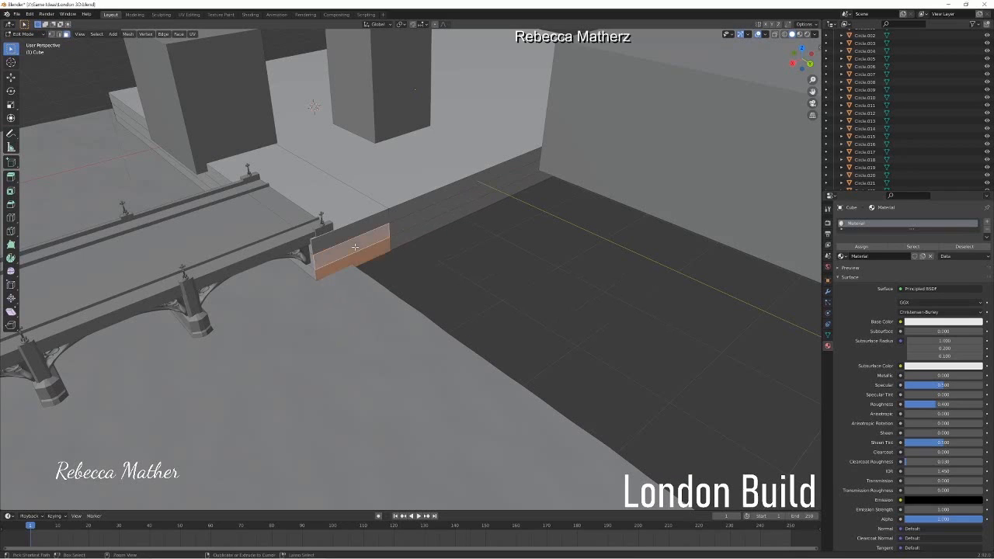
Step: Try a longer outward extrusion of both lower side faces together, and undo it
key(e)
click(386, 304)
middle_drag(384, 307, 394, 320)
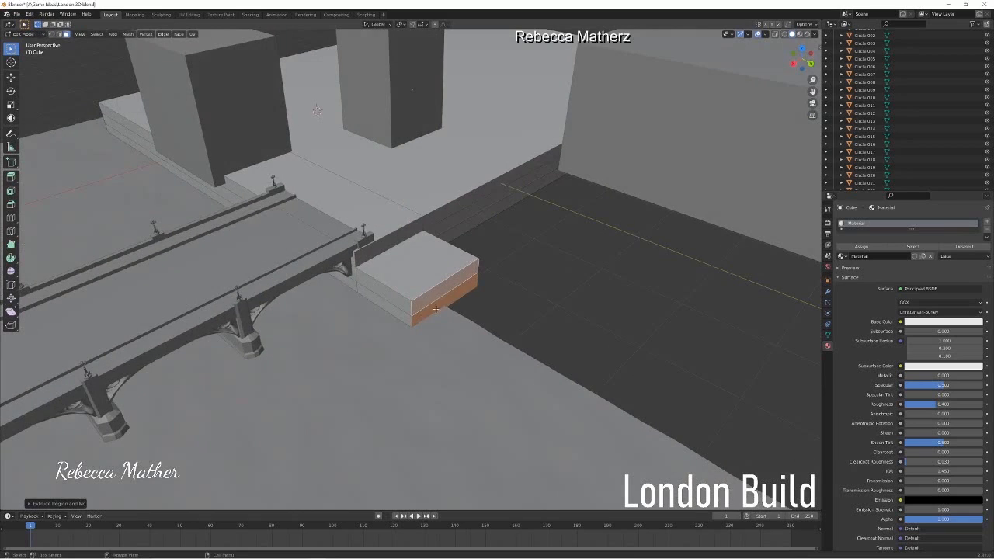
click(431, 295)
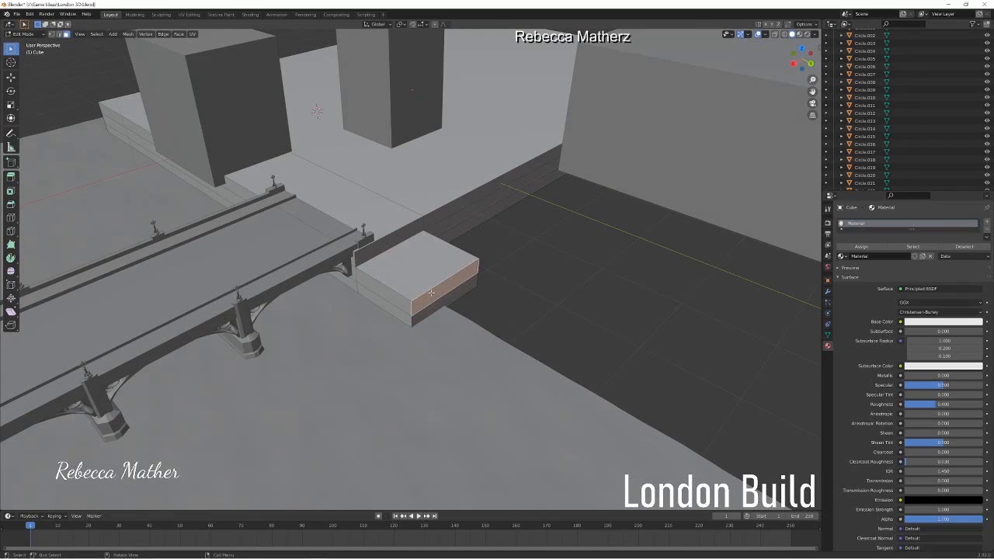
key(ctrl+z)
key(ctrl+z)
Step: Extrude the section's lowest side face outward into a bottom step and the middle face about 0.52 m into a shallower upper step
key(e)
click(454, 300)
click(387, 256)
key(g)
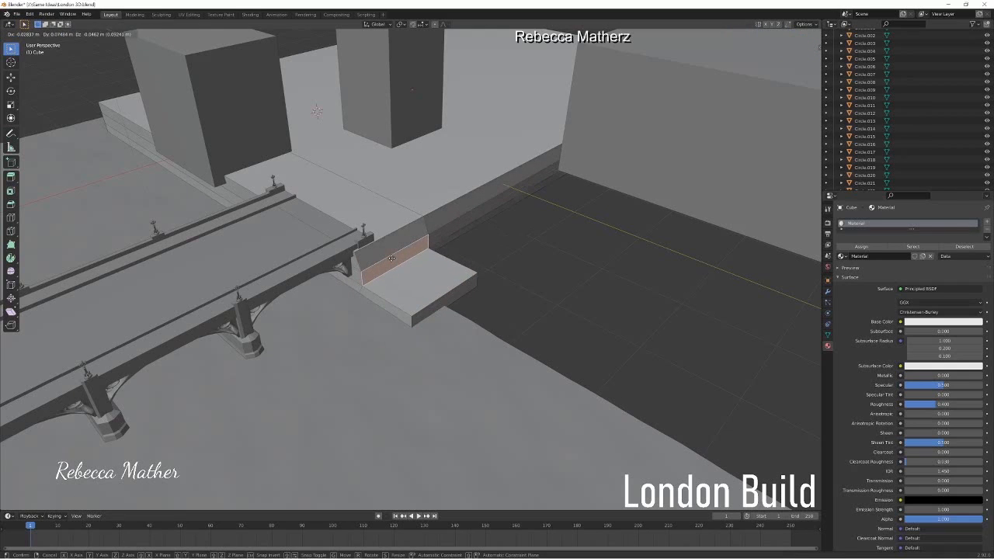
key(Escape)
key(e)
click(419, 270)
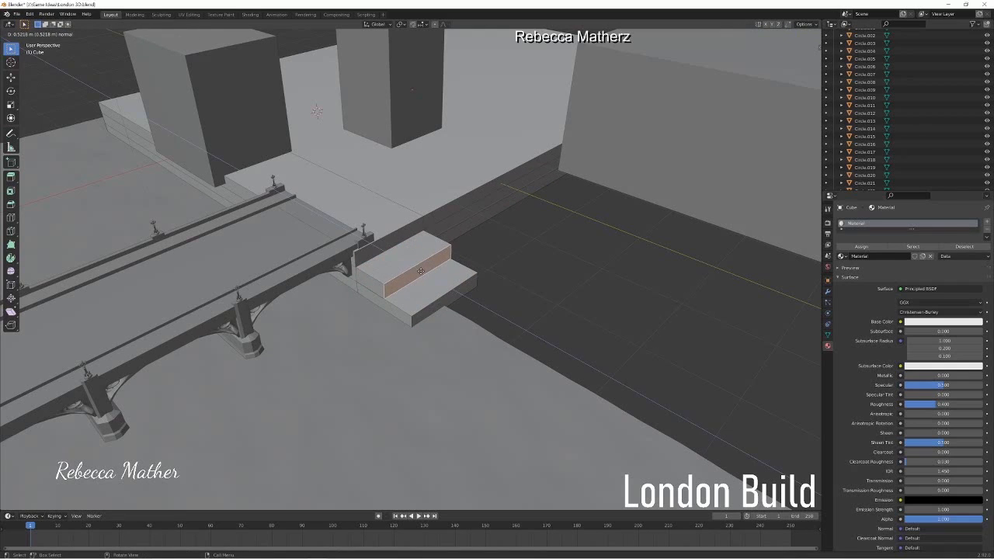
click(420, 271)
Step: Try moving the long lower side face of the riverbank wall beside the steps, and undo it
click(468, 226)
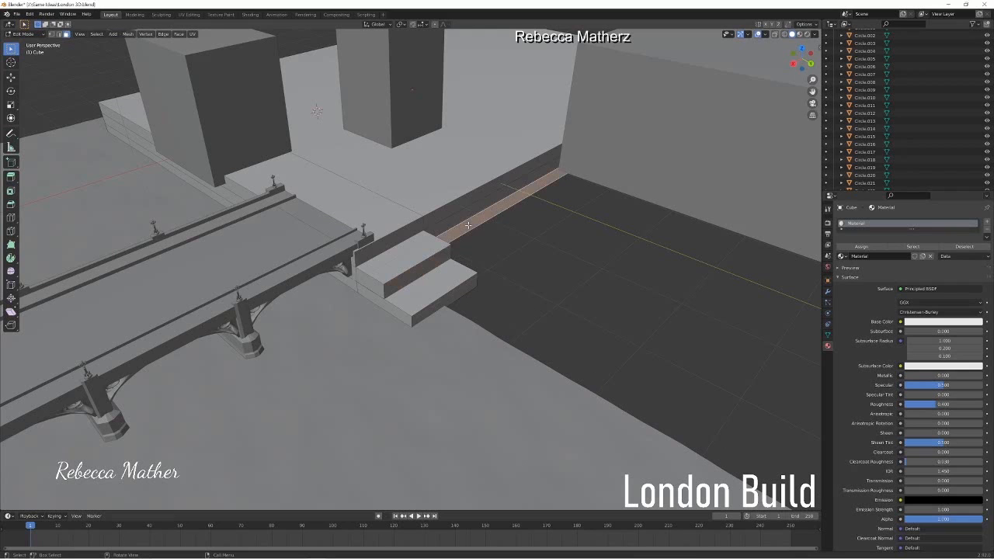
key(g)
click(491, 213)
key(ctrl+z)
Step: Try lengthening the bottom step along the riverbank wall by extruding its end face
middle_drag(476, 233, 474, 271)
middle_drag(268, 241, 314, 236)
click(161, 225)
key(e)
click(247, 226)
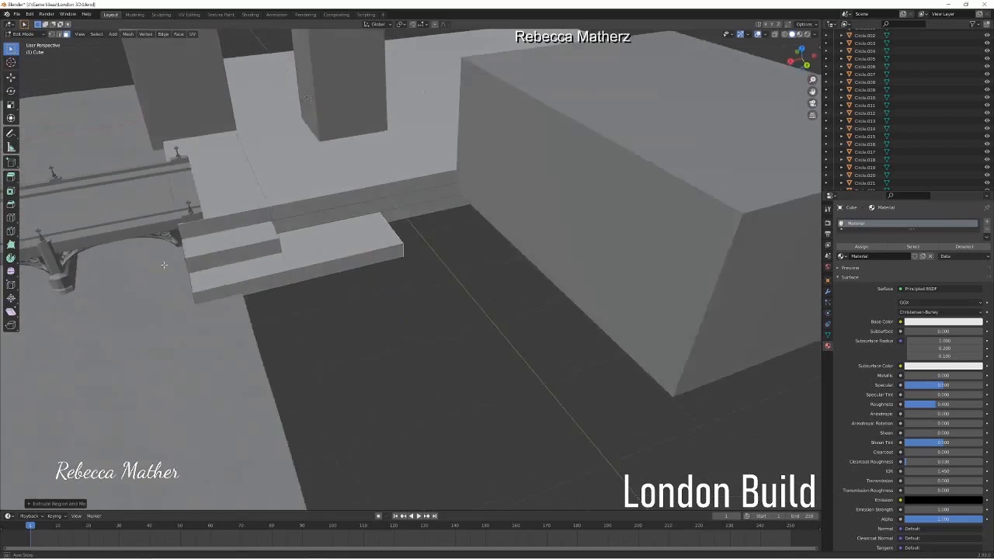
Step: Try extruding the lengthened bottom step further outward, and undo all the extensions back to the two original steps
click(306, 276)
shift+click(382, 258)
key(e)
click(507, 348)
middle_drag(349, 361, 390, 375)
key(ctrl+z)
click(426, 180)
click(425, 186)
key(ctrl+z)
click(424, 185)
key(ctrl+z)
key(ctrl+z)
key(ctrl+z)
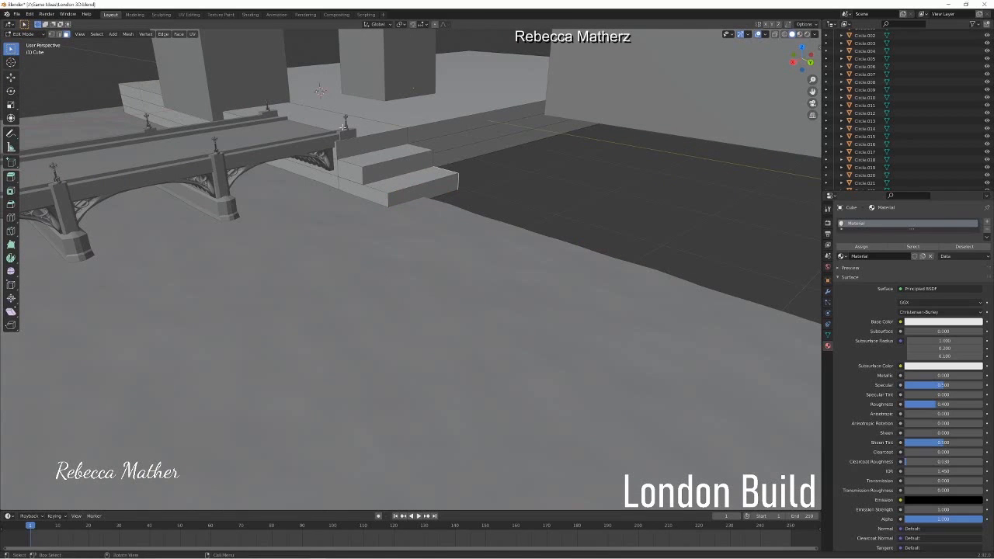
Step: Switch from the riverbank block to the bridge deck and open it for mesh editing in wireframe display
click(40, 33)
click(37, 43)
click(301, 136)
middle_drag(301, 136, 384, 101)
scroll(422, 259, up, 5)
key(shift+z)
click(25, 33)
click(32, 47)
Step: Try selecting the faces along the deck's riverbank end with shortest-path picks
click(387, 55)
ctrl+click(317, 251)
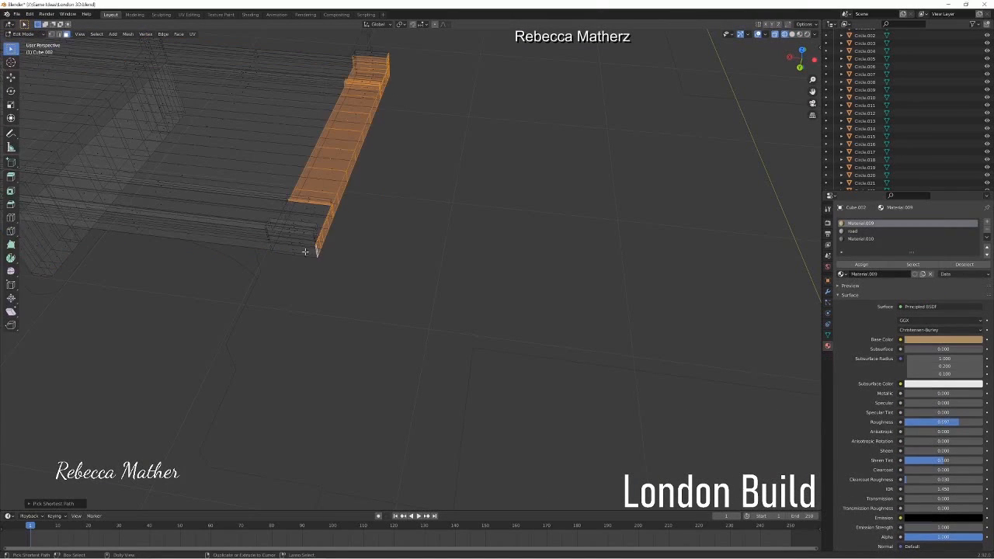
ctrl+click(371, 58)
ctrl+click(308, 206)
ctrl+click(277, 239)
click(277, 239)
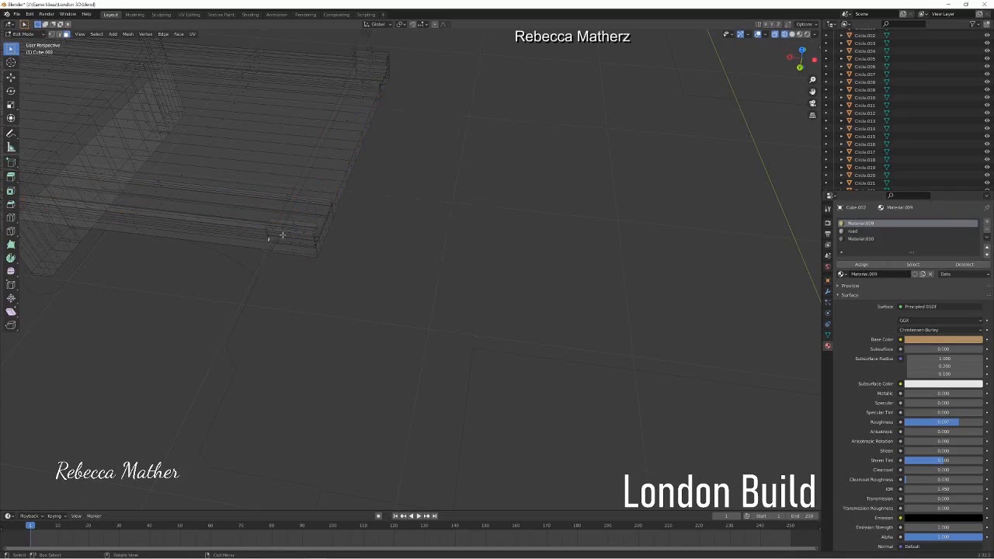
ctrl+shift+click(383, 79)
key(ctrl+z)
Step: Try picking the end faces of the deck and parapets one after another from another angle
middle_drag(381, 87, 220, 205)
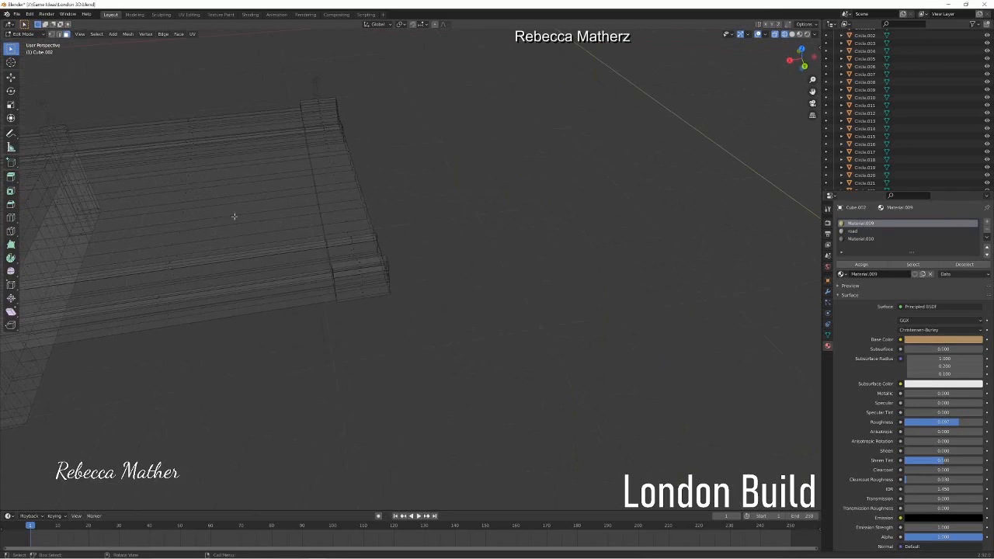
ctrl+click(328, 159)
ctrl+click(328, 100)
ctrl+click(380, 260)
ctrl+click(387, 278)
ctrl+click(340, 270)
ctrl+click(336, 252)
key(ctrl+z)
key(ctrl+z)
Step: Select the full end section of the bridge deck and parapets at the riverbank
ctrl+click(362, 297)
middle_drag(362, 297, 340, 276)
drag(295, 138, 340, 379)
shift+drag(313, 344, 360, 455)
Step: Try pulling the bridge's end section back along X and scaling it along X in solid shading
key(g)
key(x)
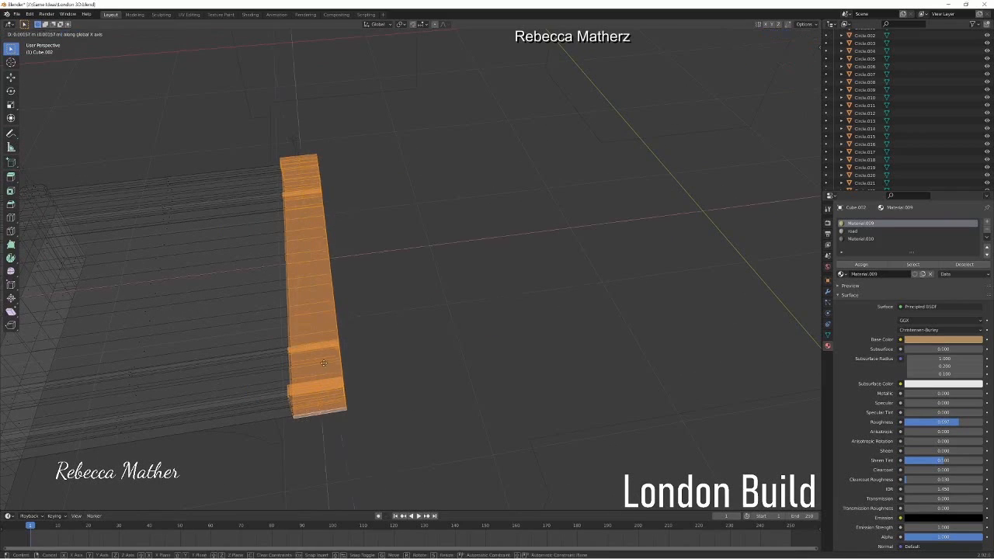
click(273, 358)
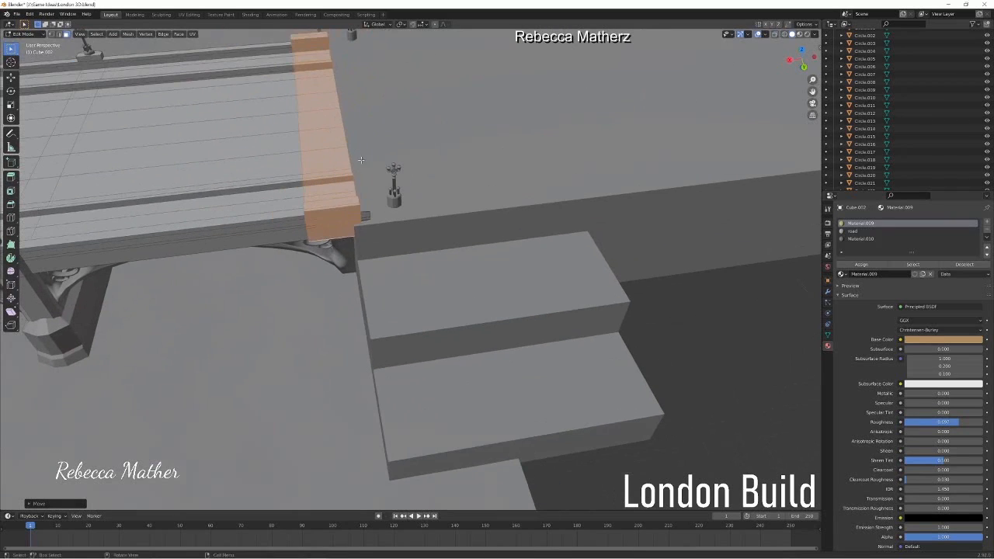
key(s)
key(x)
click(386, 180)
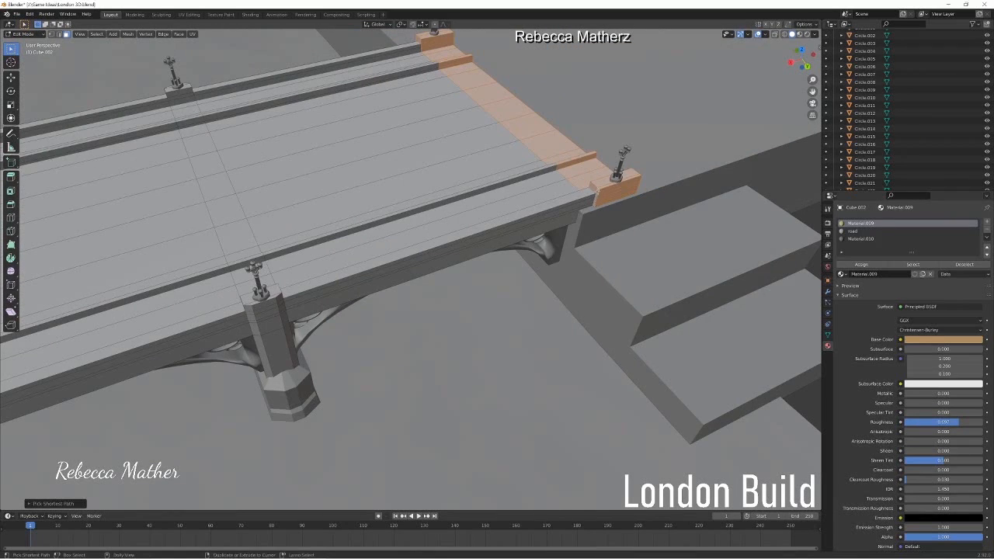
Step: Move the bridge's end section back along X toward the edge of the riverbank
click(785, 34)
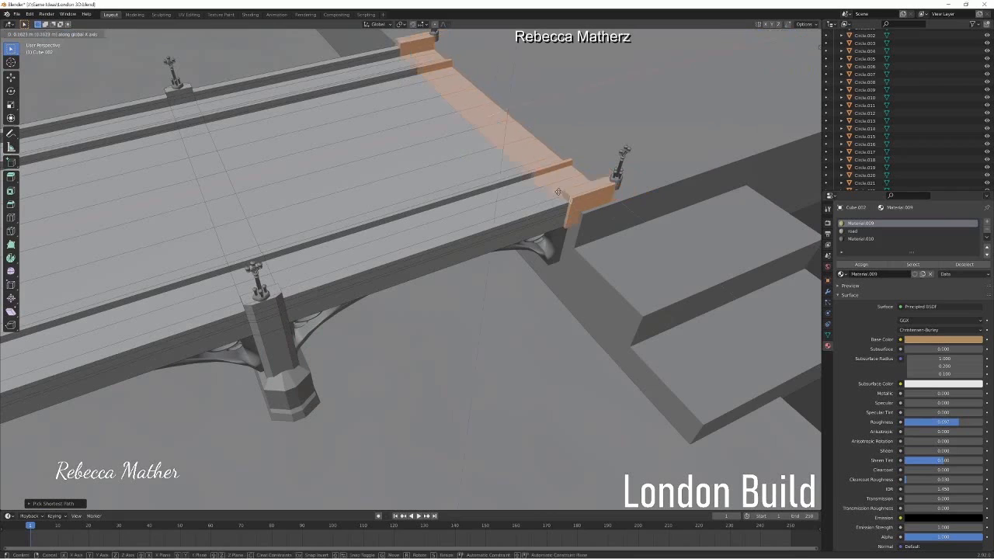
key(g)
key(x)
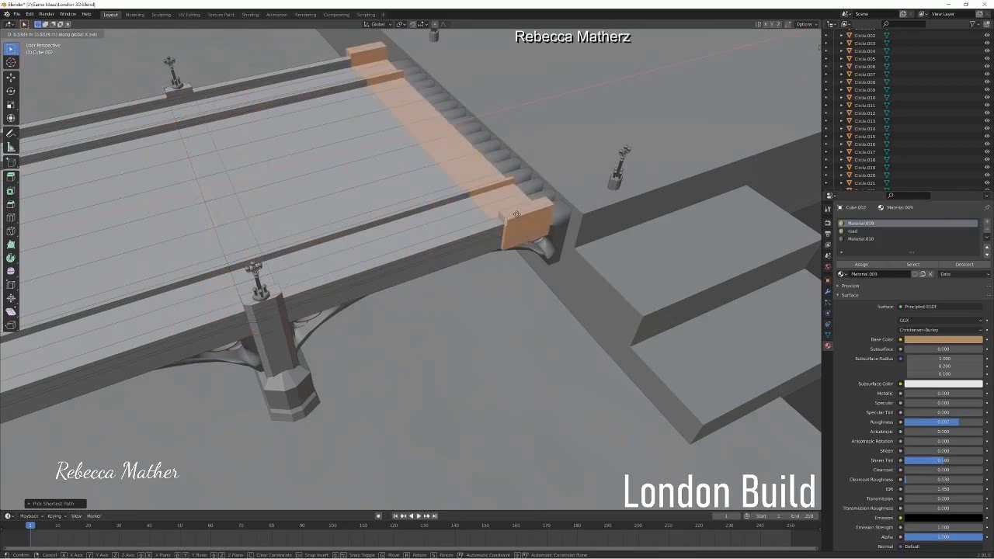
click(530, 188)
Step: Narrow the bridge's end section along X and move it along X to meet the riverbank edge
key(s)
key(x)
click(451, 169)
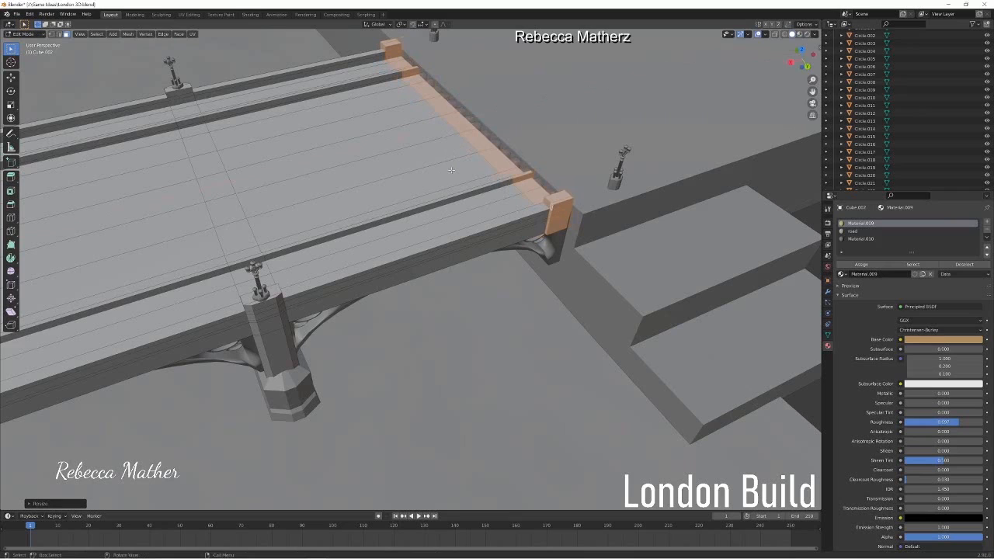
key(g)
key(x)
click(517, 165)
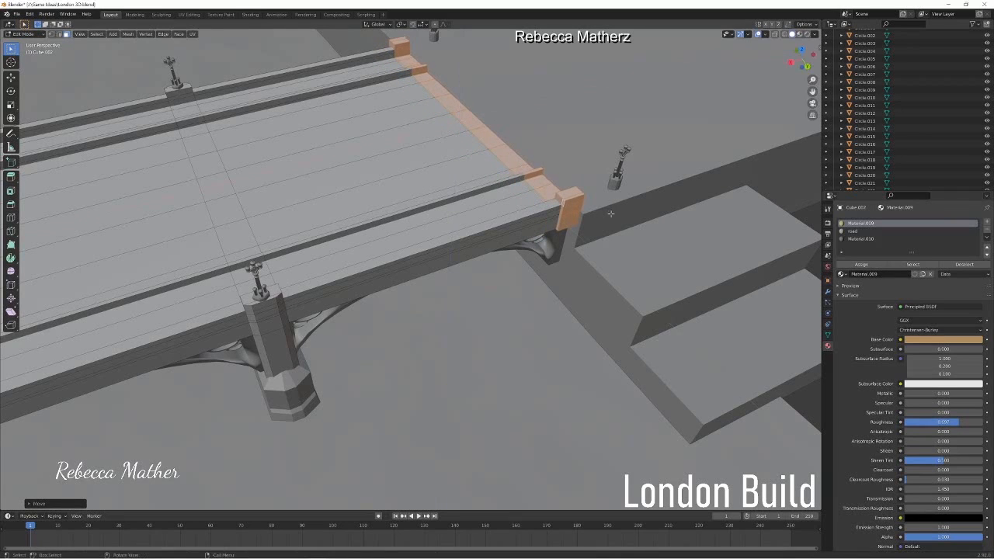
Step: Return to object editing and move the last lamp post pair along X onto the narrowed parapet ends
click(23, 34)
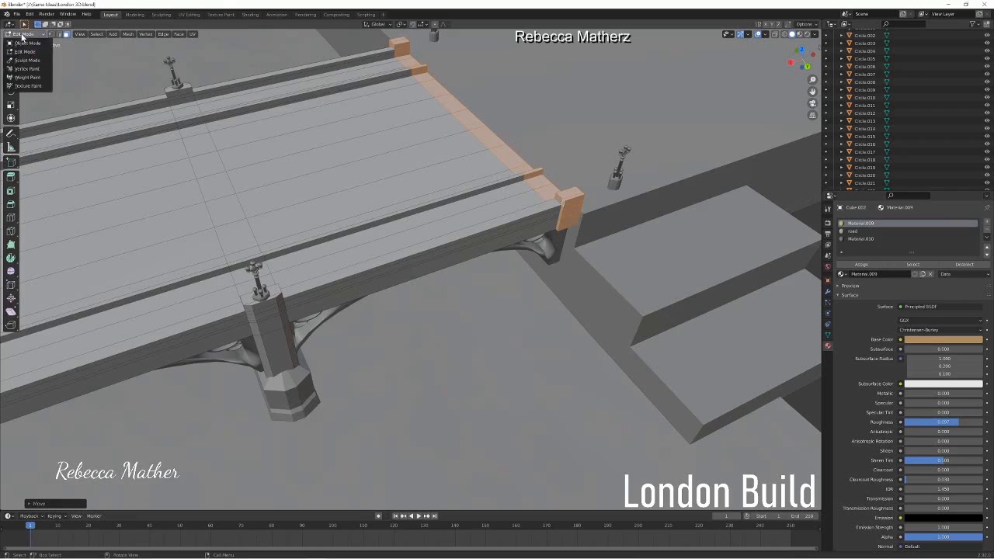
click(27, 44)
shift+click(619, 172)
key(g)
key(x)
click(483, 118)
Step: Check the repositioned lamp posts along the bridge and the riverbank steps beside its end
scroll(483, 118, down, 4)
middle_drag(483, 118, 538, 173)
scroll(595, 170, down, 4)
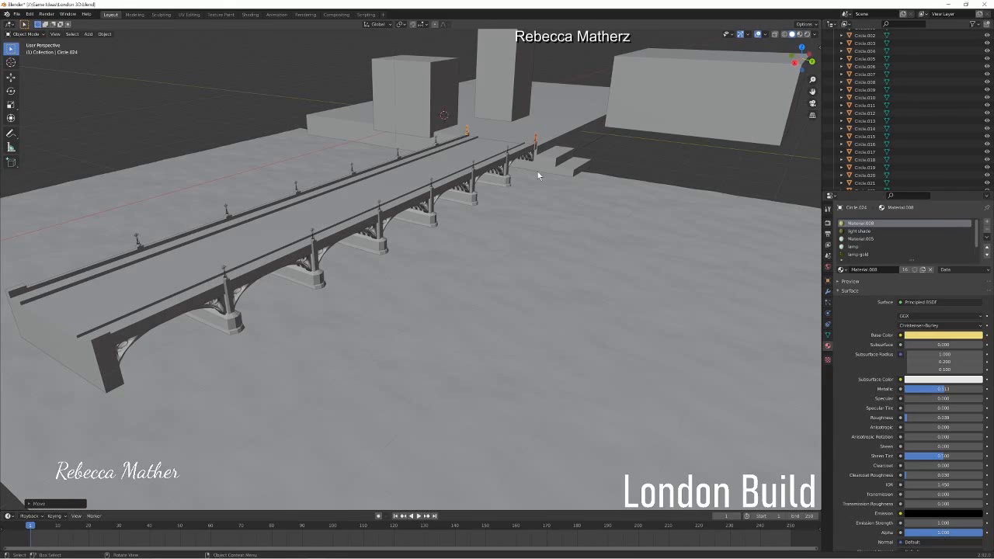
scroll(606, 136, up, 4)
mouse_move(606, 136)
middle_down()
mouse_move(573, 165)
mouse_move(614, 140)
middle_up()
click(252, 125)
key(Tab)
scroll(308, 194, up, 5)
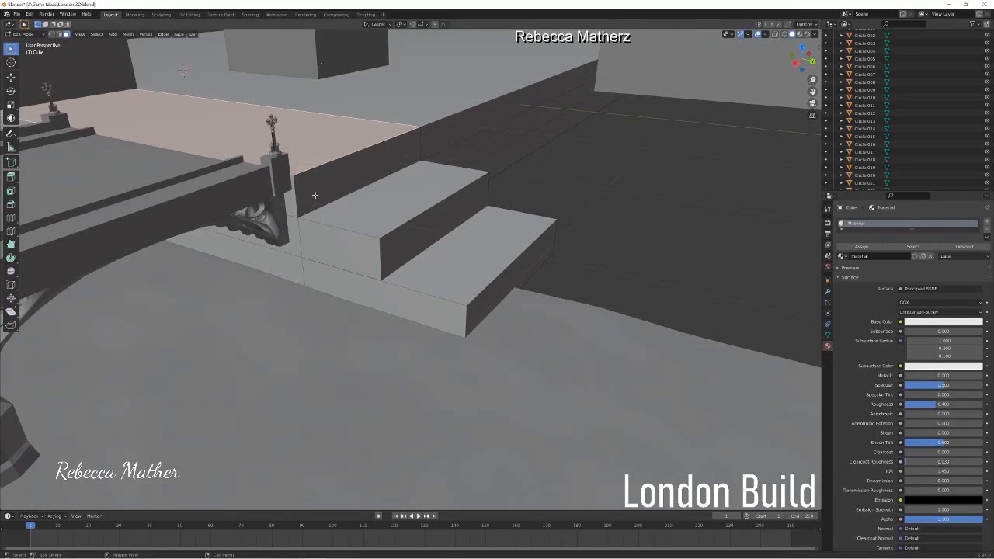
middle_drag(308, 194, 408, 191)
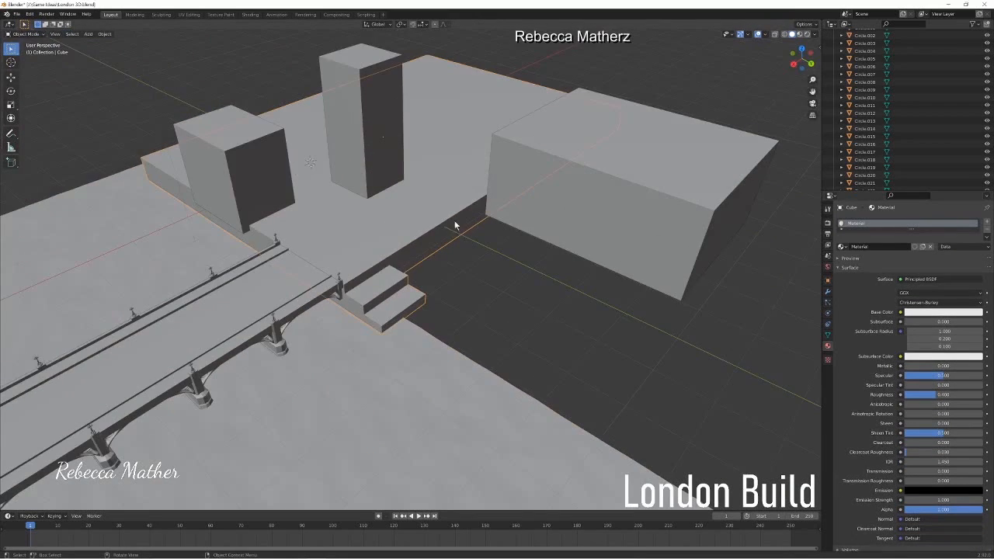
Step: Place a scaled-down duplicate of the shorter building block beside the bridge onto the riverbank steps
click(233, 183)
key(shift+d)
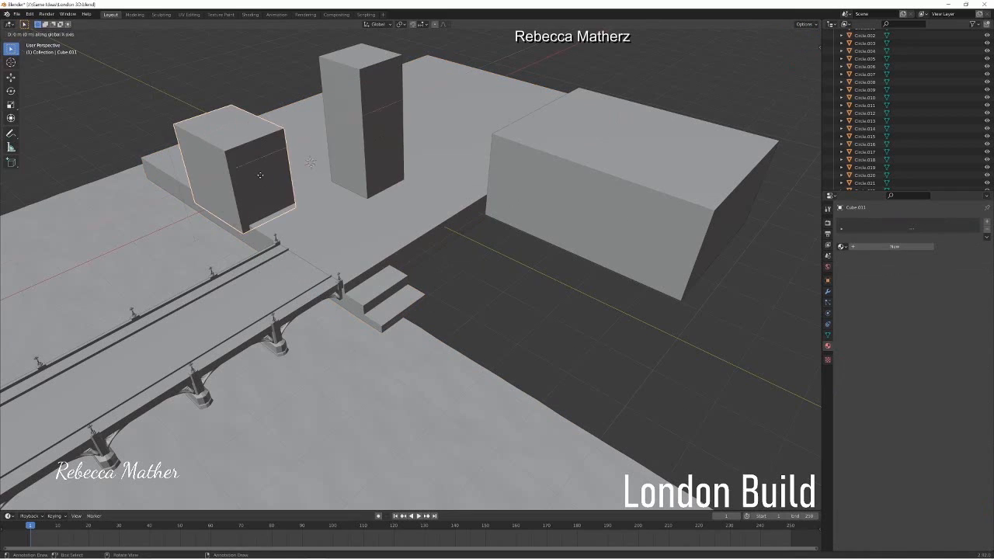
key(s)
click(369, 243)
key(g)
click(393, 283)
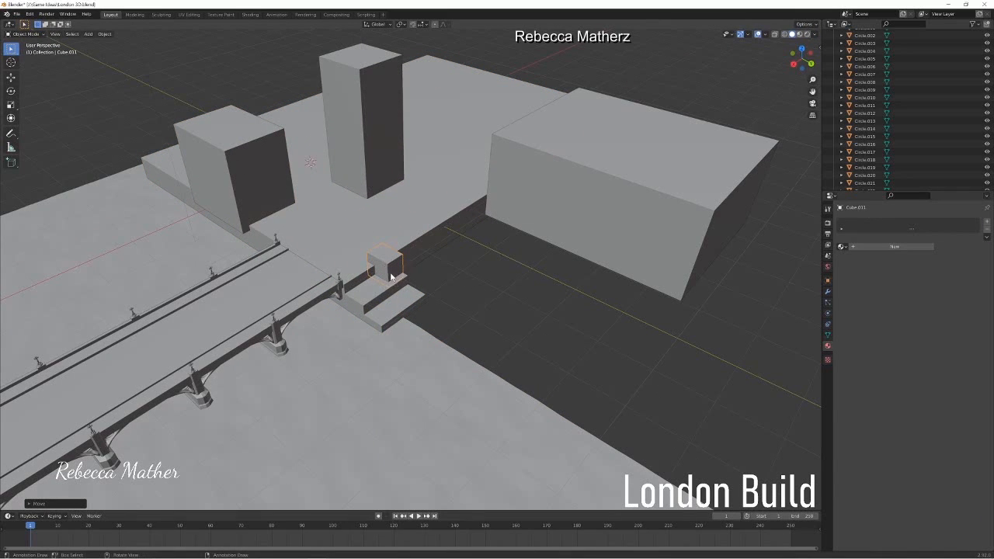
key(g)
click(394, 282)
key(g)
click(399, 292)
Step: Resize the small duplicated block and move it along Y against the far end of the upper step and riverbank wall
scroll(398, 292, up, 6)
scroll(440, 278, down, 3)
scroll(439, 278, up, 3)
key(s)
click(520, 225)
key(g)
key(y)
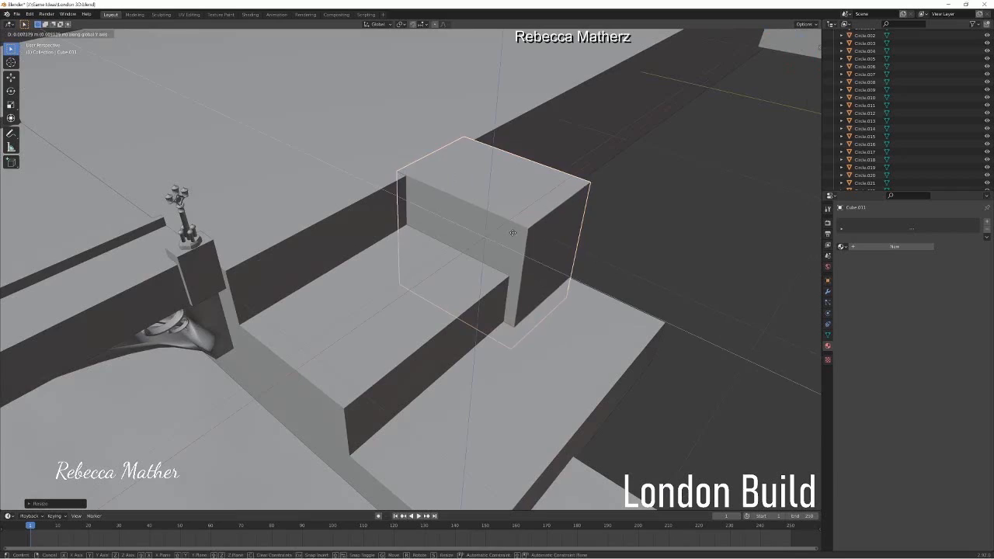
click(513, 232)
scroll(518, 240, down, 2)
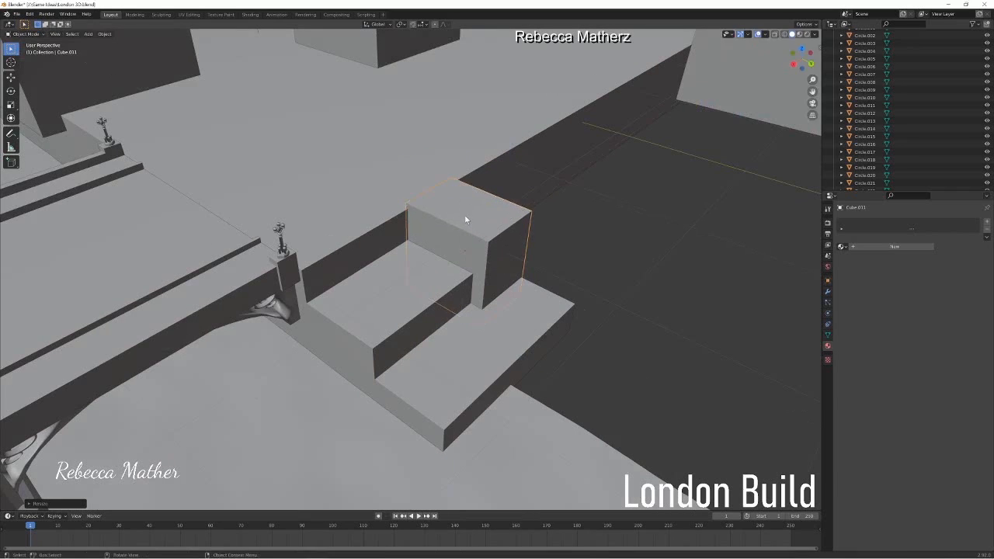
Step: Select the riverbank with the attached steps and open its mesh for editing
click(335, 213)
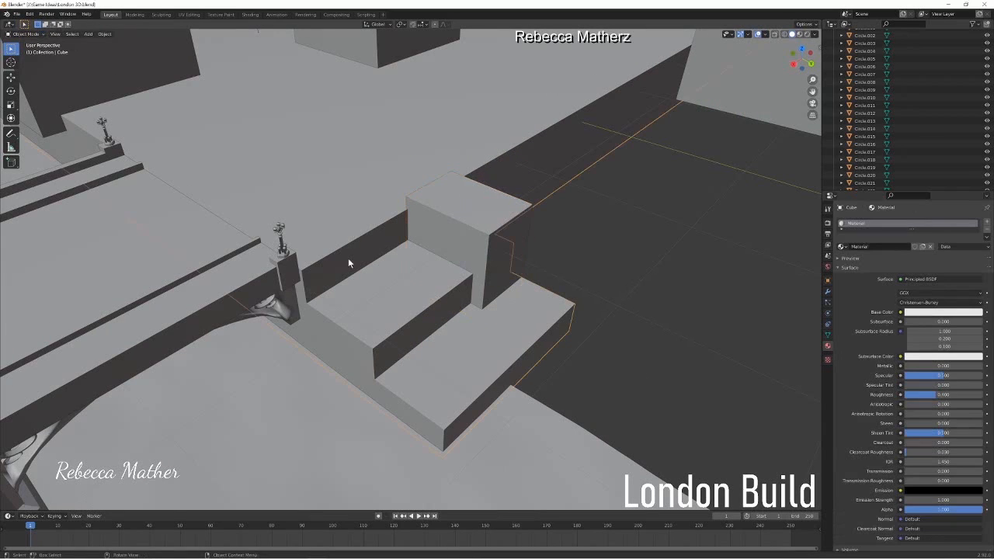
click(26, 34)
click(32, 51)
Step: Try to cut several horizontal edge loops through the riverbank wall above the upper step
key(ctrl+r)
scroll(299, 279, up, 7)
scroll(299, 279, up, 3)
click(299, 280)
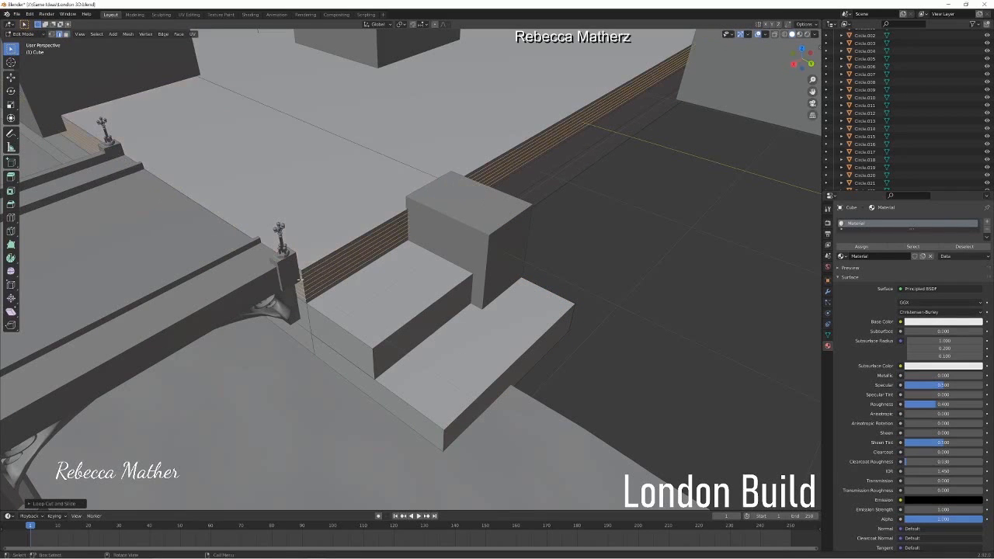
click(66, 34)
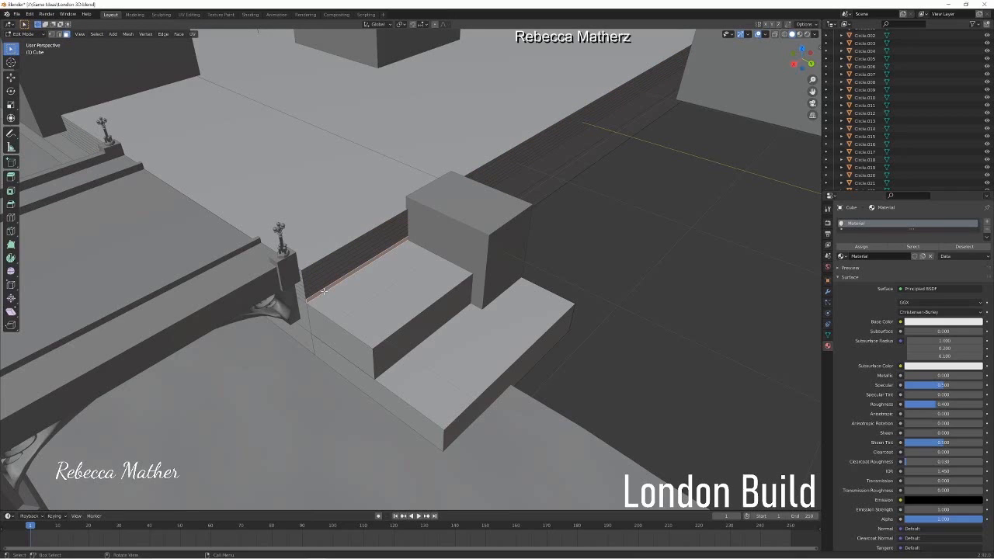
key(ctrl+z)
key(ctrl+z)
key(ctrl+z)
Step: Try to extrude the river-facing side faces of the riverbank and steps next to the bridge
click(305, 241)
shift+click(302, 298)
shift+click(329, 330)
shift+click(329, 353)
shift+click(302, 338)
key(e)
click(299, 340)
middle_drag(299, 340, 314, 392)
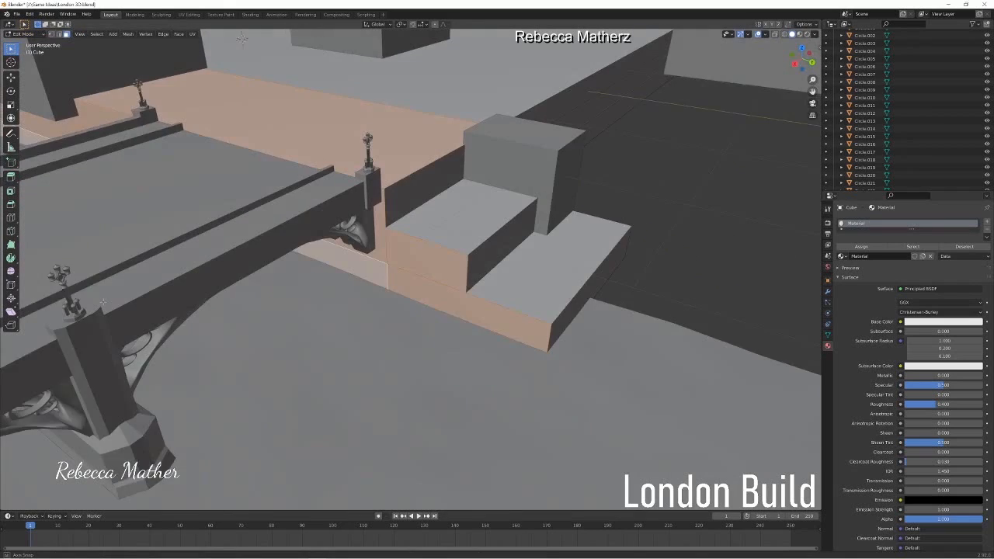
middle_drag(103, 302, 100, 305)
Step: Select the river-facing side faces of the riverbank and both steps beside the bridge and extrude them slightly outward
click(365, 292)
ctrl+shift+click(355, 285)
click(368, 291)
shift+click(334, 264)
shift+click(328, 301)
shift+click(369, 315)
key(e)
click(363, 301)
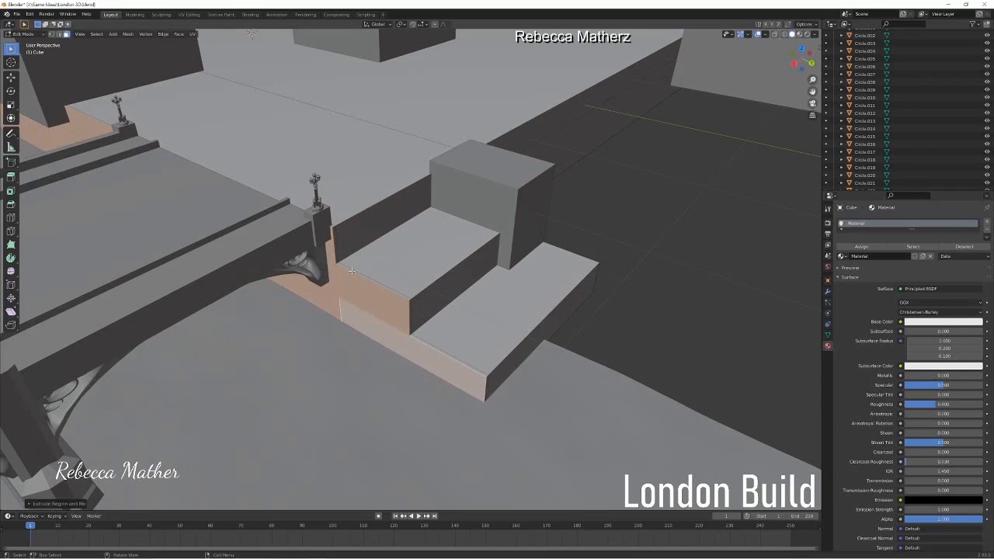
Step: Cut evenly spaced horizontal edge loops through the riverbank wall above the upper step without sliding them
click(336, 242)
click(340, 240)
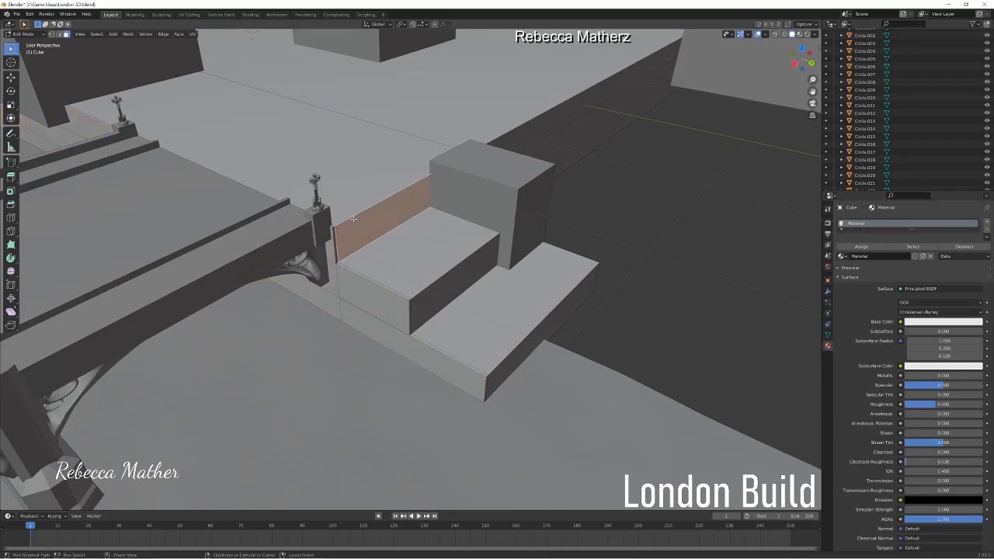
key(ctrl+r)
scroll(340, 239, up, 6)
click(340, 239)
right_click(340, 239)
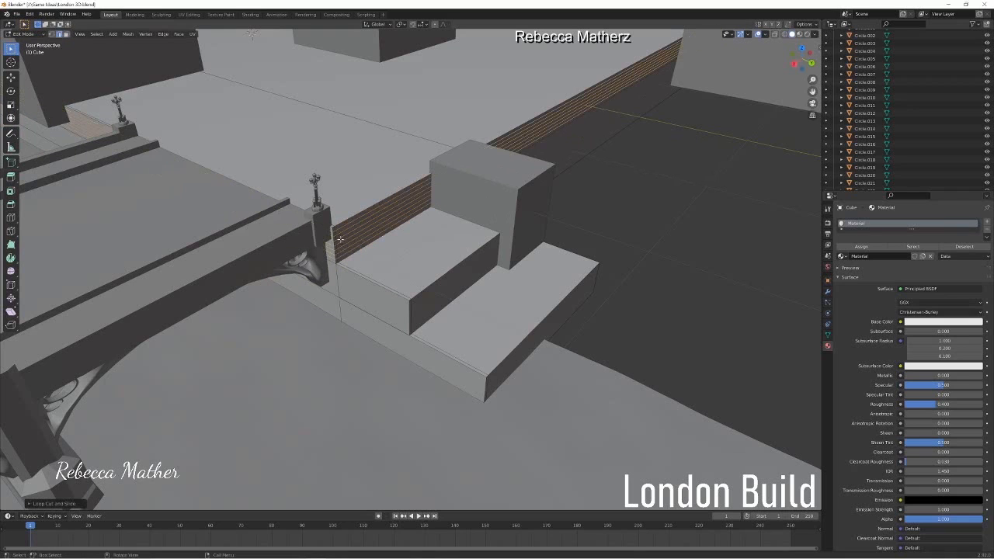
Step: Extrude each wall strip above the upper step outward from the lowest to the topmost, progressively shorter, to form a staircase
click(66, 35)
click(349, 254)
key(e)
click(395, 274)
click(349, 250)
key(e)
click(393, 269)
click(349, 247)
key(e)
click(388, 262)
click(349, 241)
key(e)
click(381, 255)
click(350, 236)
key(e)
click(380, 250)
click(350, 231)
key(e)
click(379, 242)
click(350, 226)
key(e)
click(376, 237)
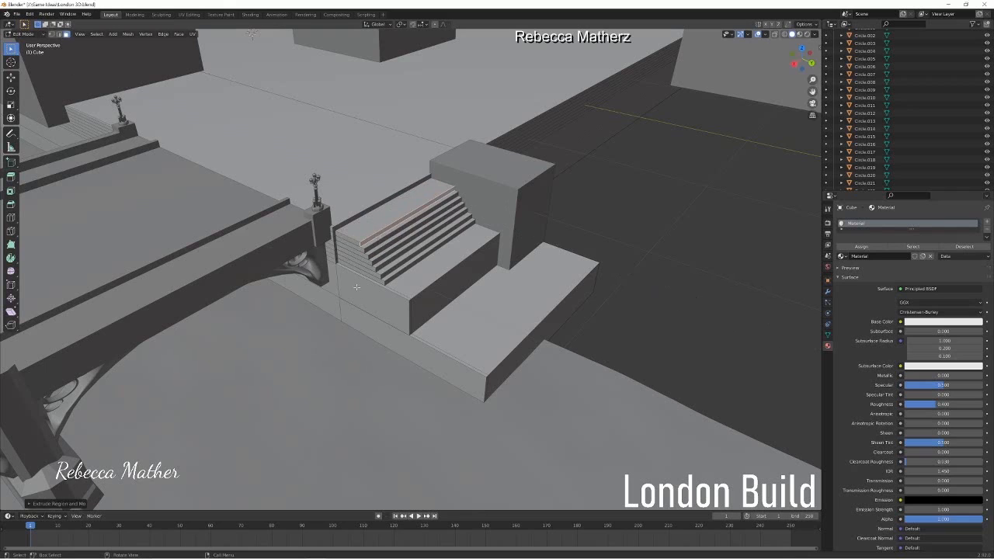
scroll(360, 294, up, 3)
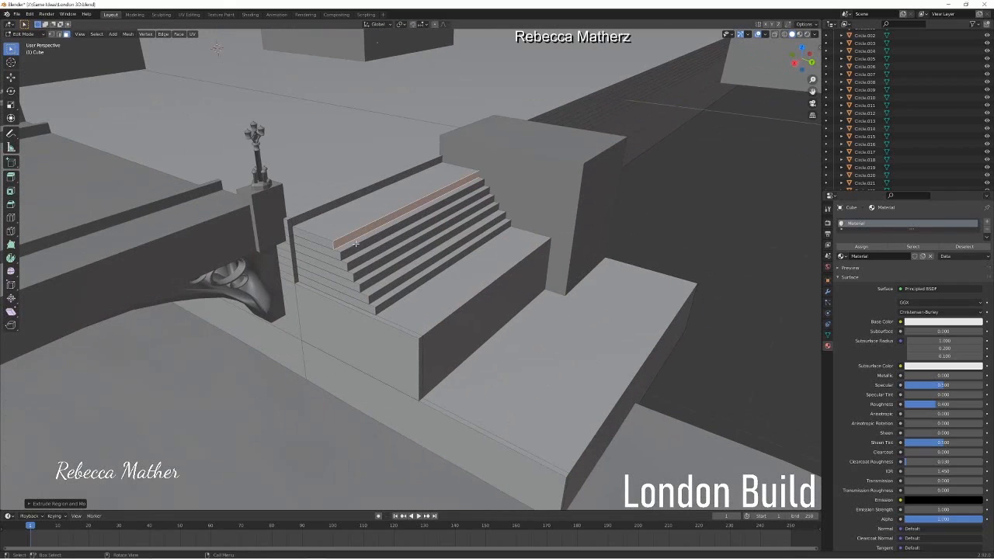
click(320, 210)
key(e)
click(351, 226)
middle_drag(278, 273, 401, 213)
Step: Select the front faces of both large landings and extrude them forward
click(662, 388)
shift+click(528, 319)
key(e)
click(527, 328)
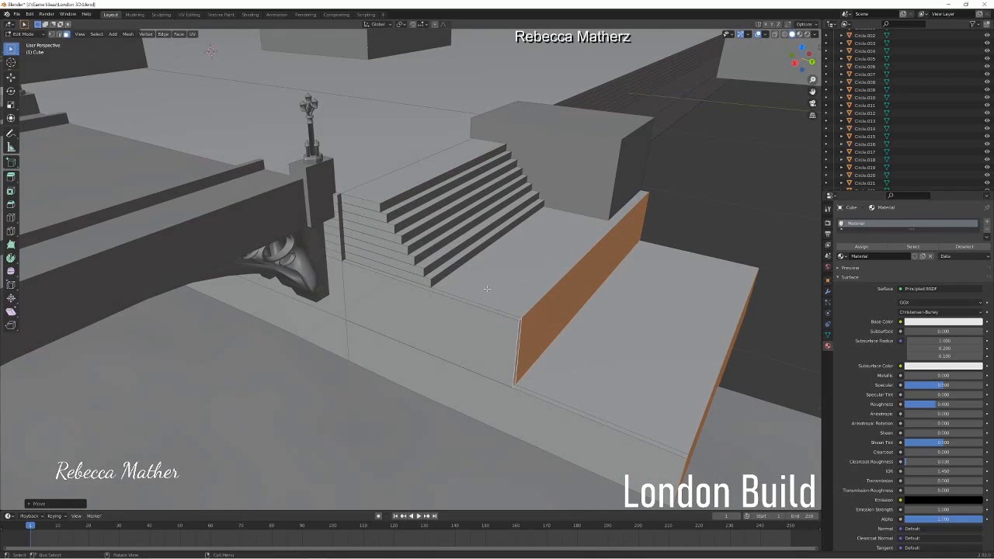
Step: Adjust individual stair riser faces along Y to even out the tread depths
click(445, 270)
key(g)
key(y)
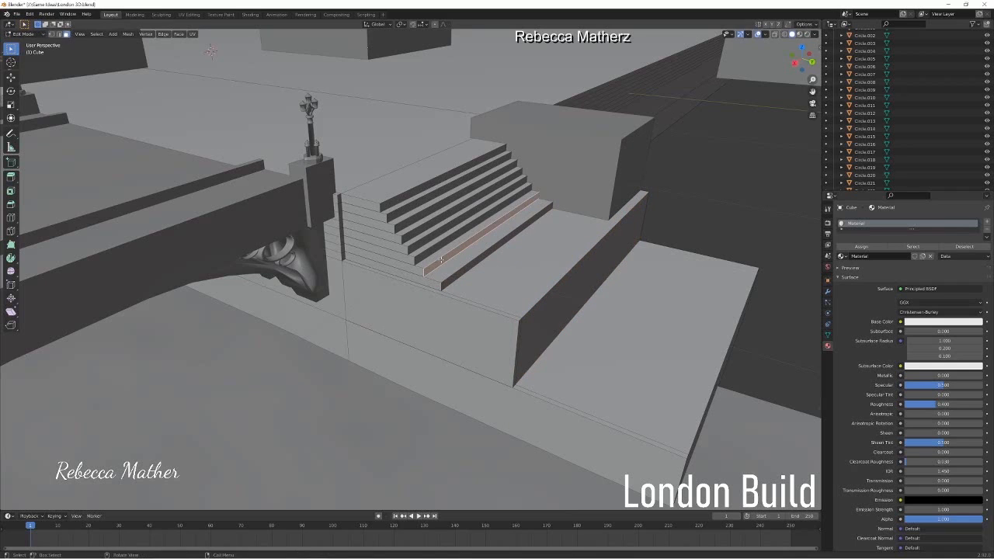
click(412, 219)
click(406, 209)
key(g)
key(y)
click(402, 207)
click(398, 199)
key(g)
key(y)
click(393, 195)
Step: Select all the stair riser faces together and move them outward along Y
shift+click(400, 208)
shift+click(409, 220)
shift+click(419, 231)
shift+click(429, 242)
shift+click(438, 253)
shift+click(447, 264)
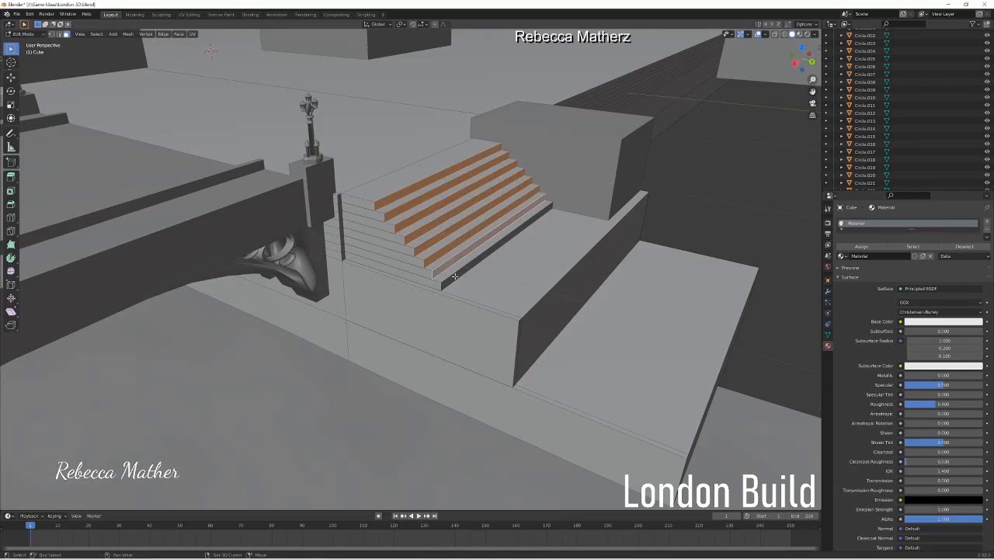
shift+click(455, 276)
key(g)
key(y)
click(474, 259)
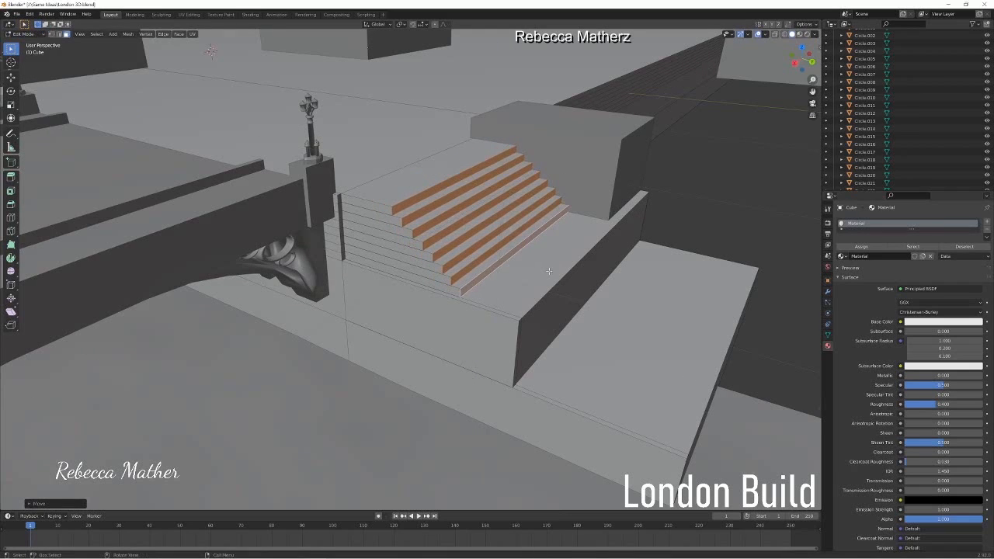
Step: Move the front face of the upper landing below the stairs back along Y
click(548, 306)
key(g)
key(x)
key(y)
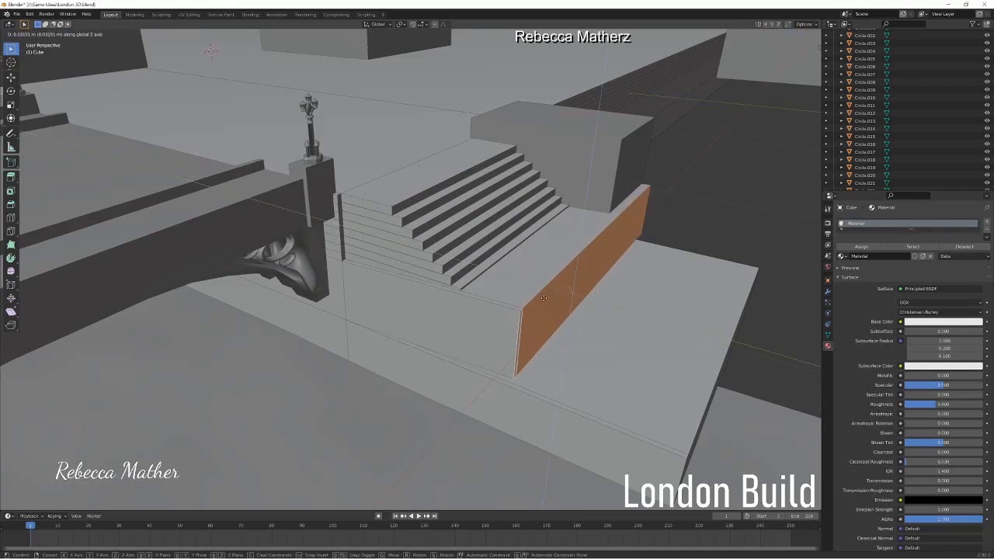
click(535, 294)
Step: Examine the new staircase and landings up close and against the bridge, riverbank and building blocks
click(493, 149)
middle_drag(567, 247, 583, 260)
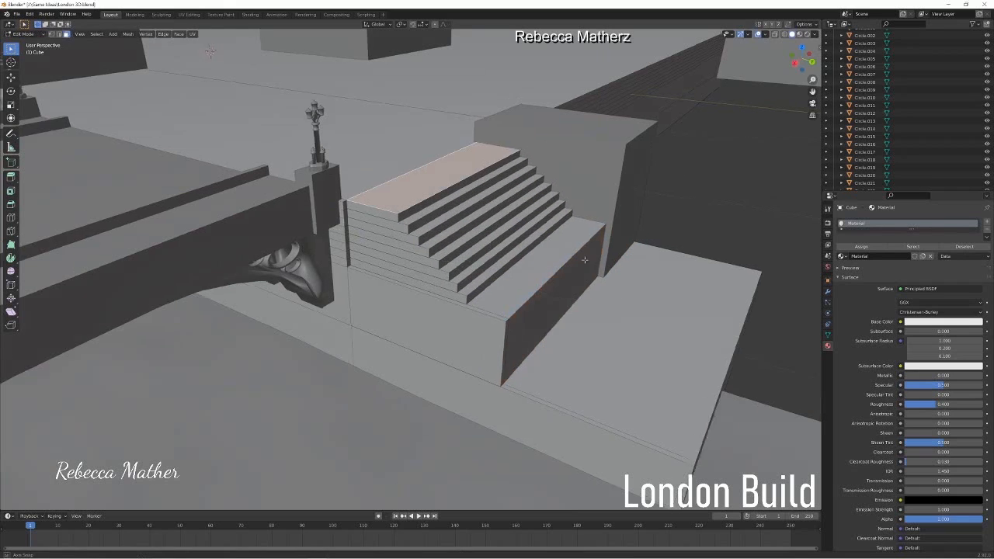
scroll(574, 260, down, 7)
shift+middle_drag(384, 266, 463, 264)
scroll(429, 233, down, 2)
shift+middle_drag(436, 231, 531, 214)
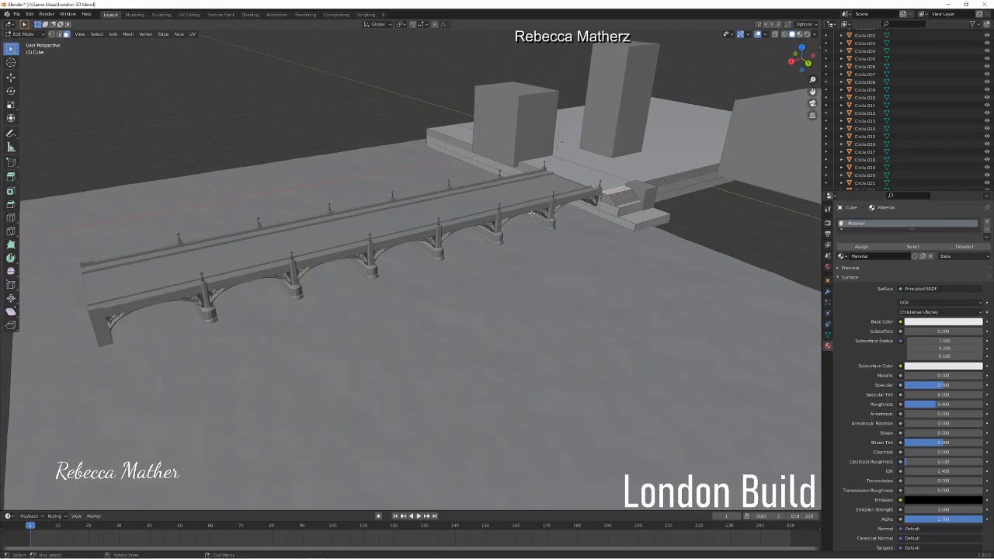
shift+middle_drag(532, 213, 311, 256)
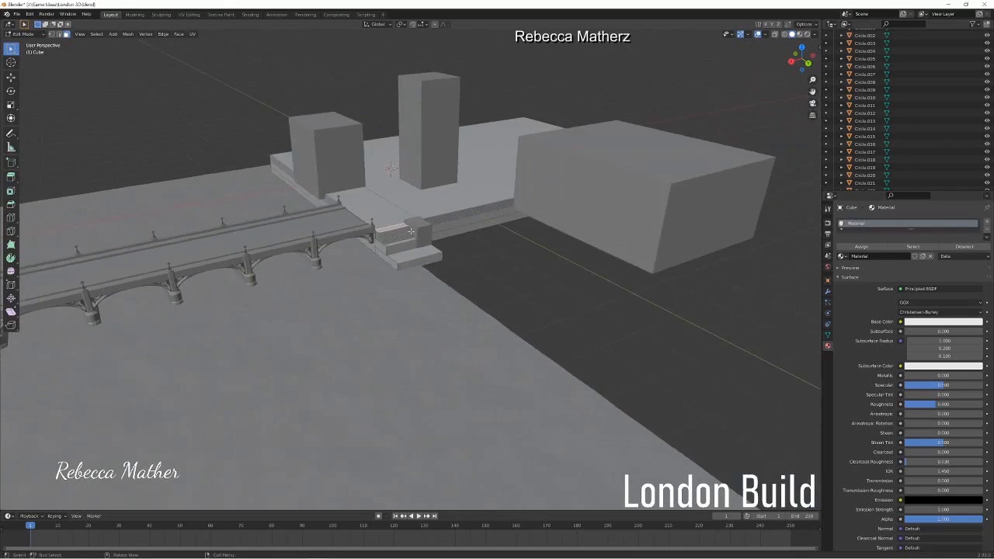
scroll(419, 256, up, 9)
scroll(544, 249, down, 3)
shift+middle_drag(660, 252, 564, 241)
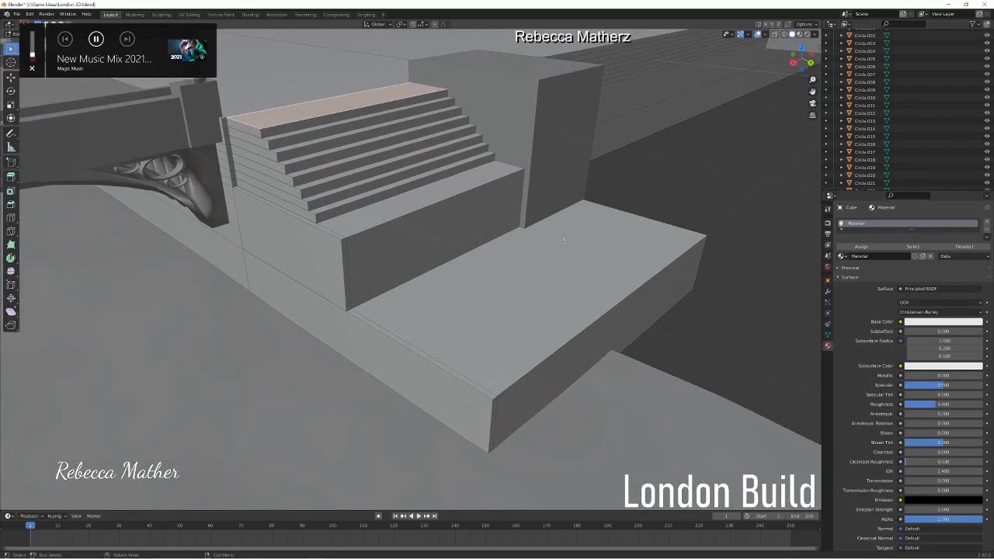